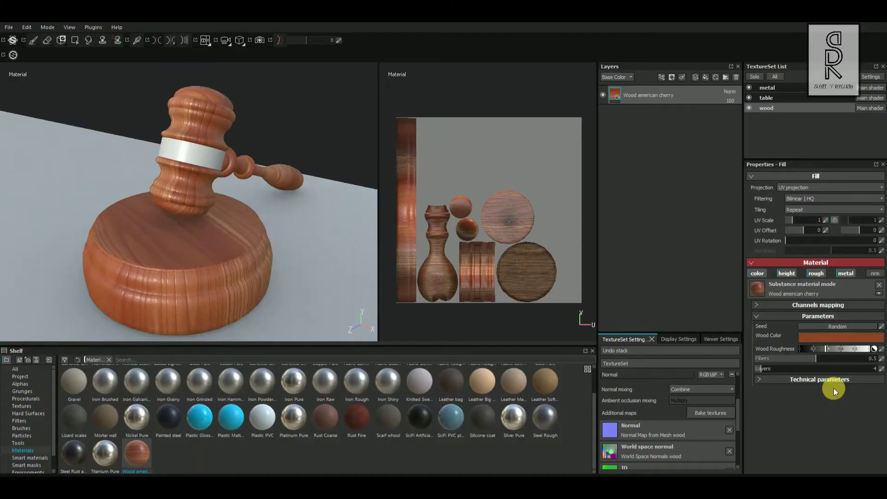
Step: Adjust the technical parameters of the Wood american cherry fill and add a shelf material to the layer stack
left_click(830, 381)
left_click_drag(817, 391, 809, 391)
scroll(259, 217, "up", 3)
left_click_drag(816, 359, 877, 359)
left_click_drag(259, 222, 294, 218, "alt")
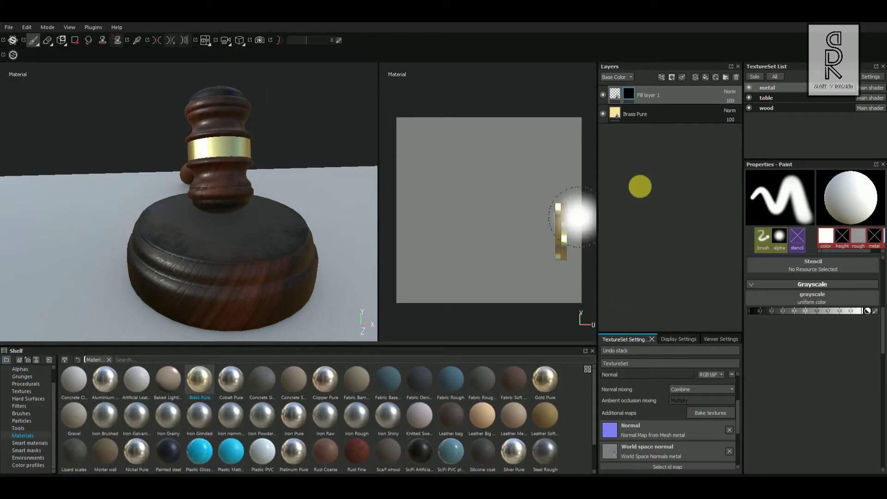
left_click_drag(419, 382, 664, 105)
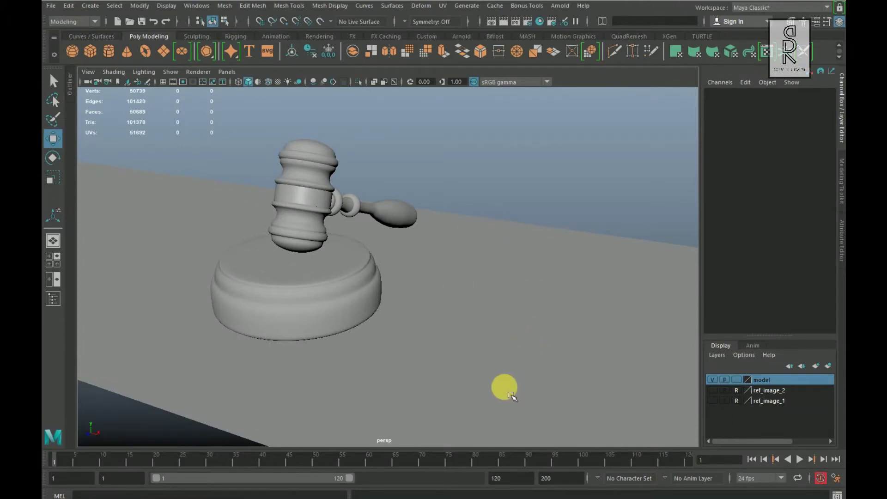
Step: In Maya, inspect the material assigned to the mallet head, the handle and the round base
left_click_drag(412, 336, 395, 165, "alt")
left_click(395, 164)
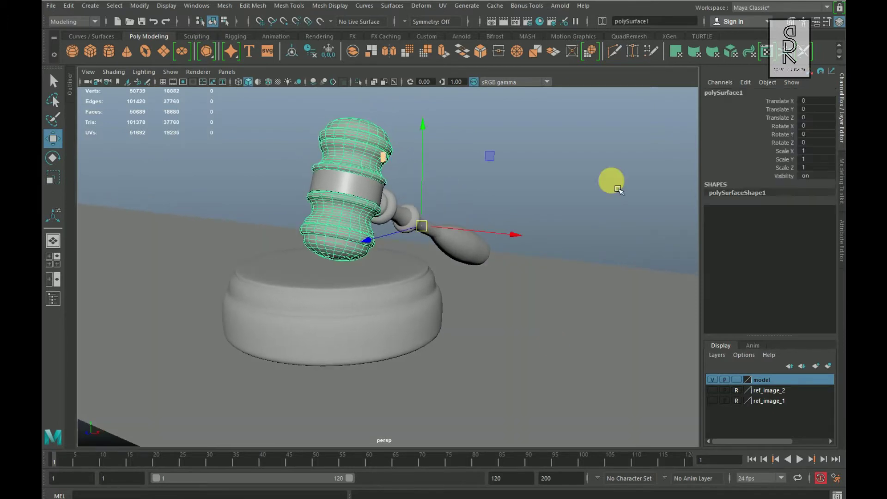
left_click(840, 253)
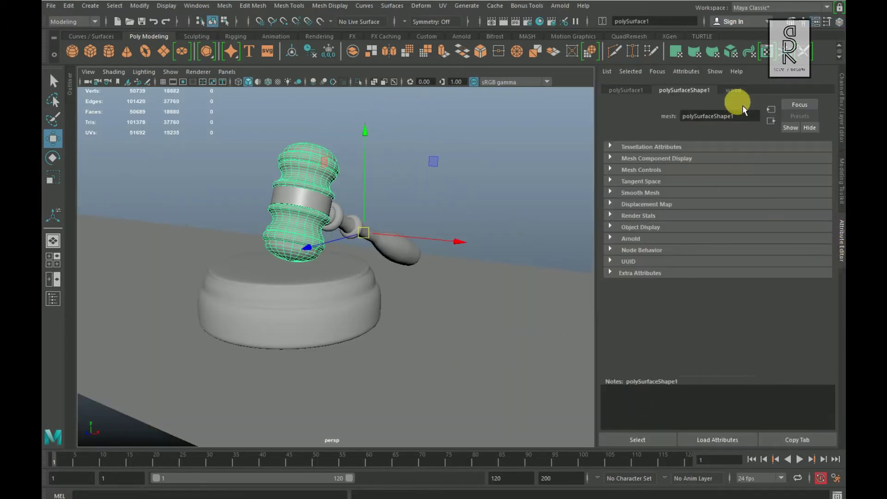
left_click(735, 90)
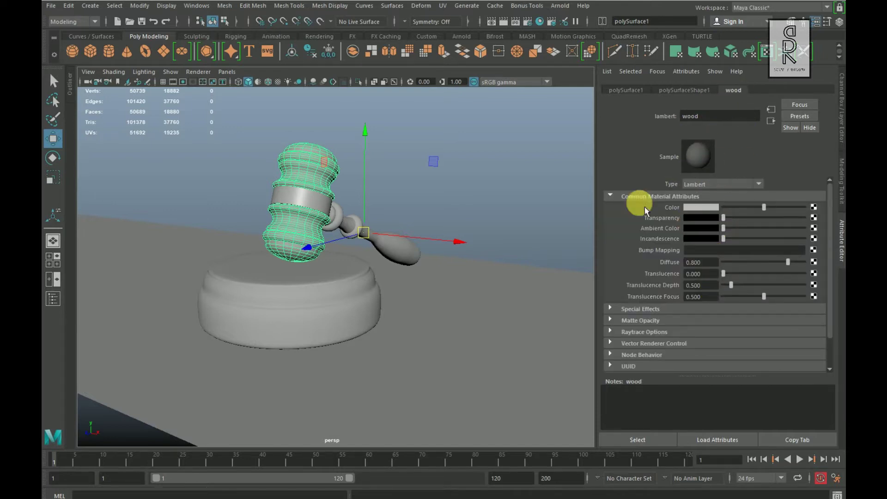
left_click(403, 263)
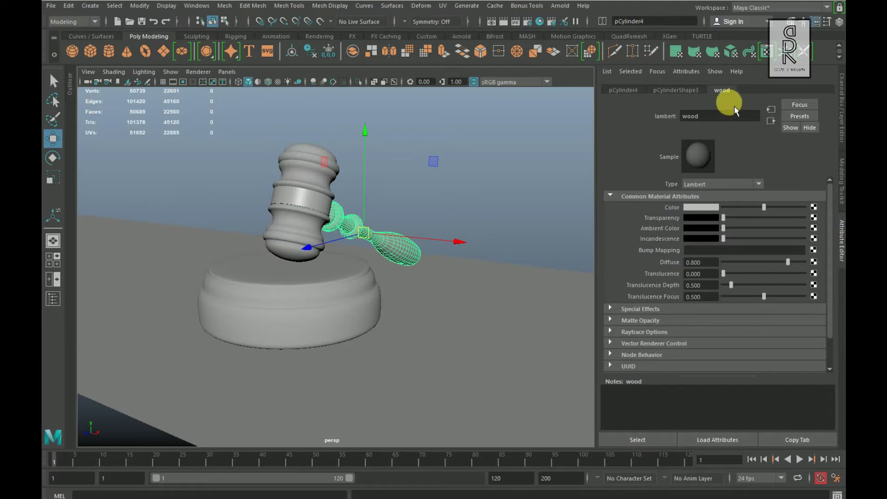
left_click(362, 303)
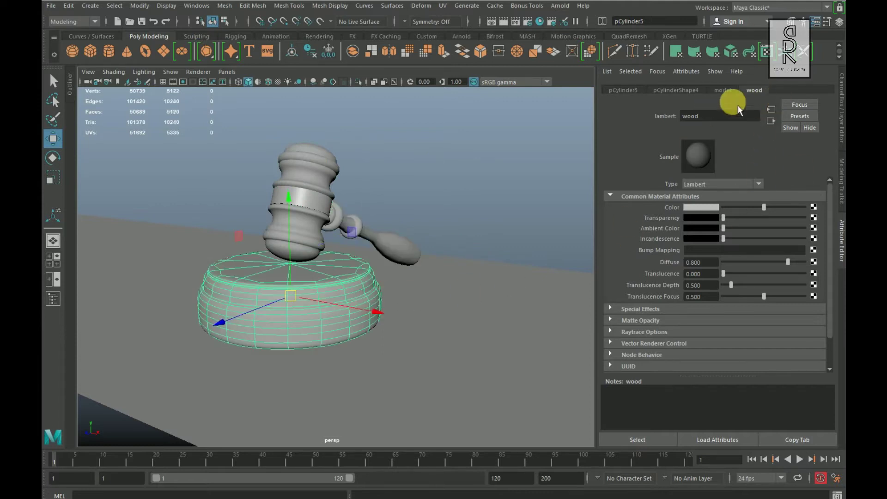
Step: Inspect the materials assigned to the band around the mallet head and to the table plane
left_click(357, 192)
left_click(309, 202)
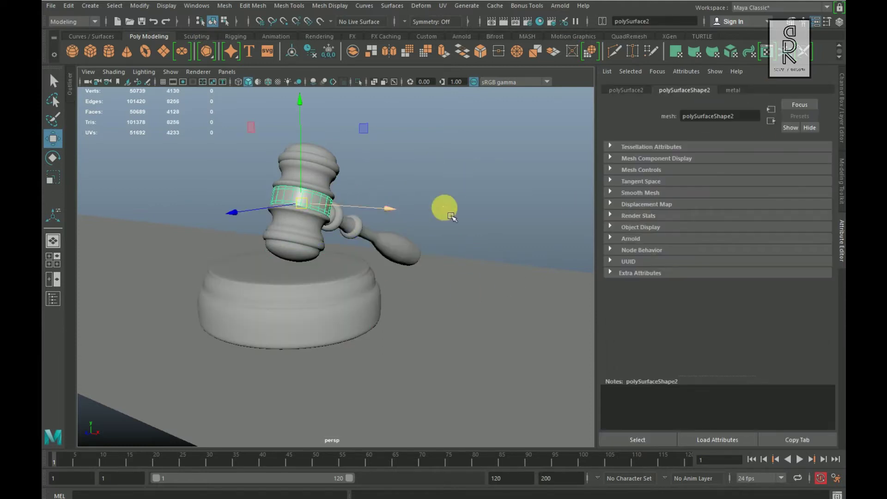
left_click(734, 90)
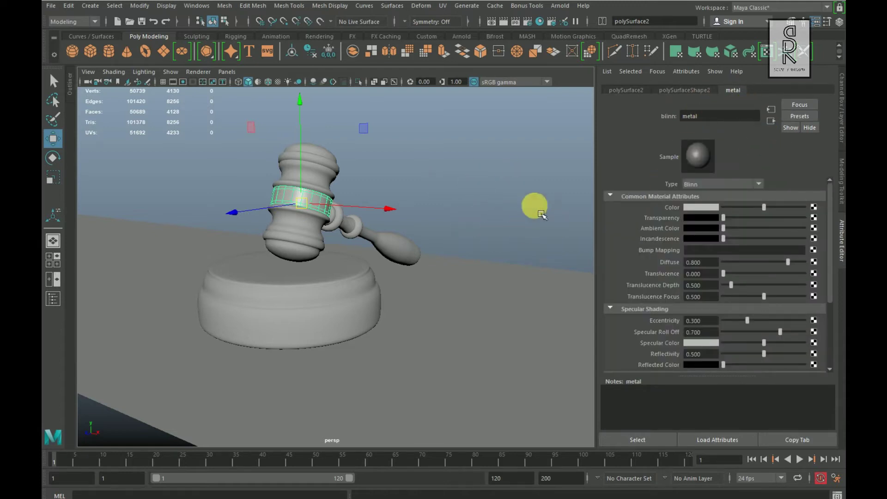
left_click(472, 367)
left_click(460, 362)
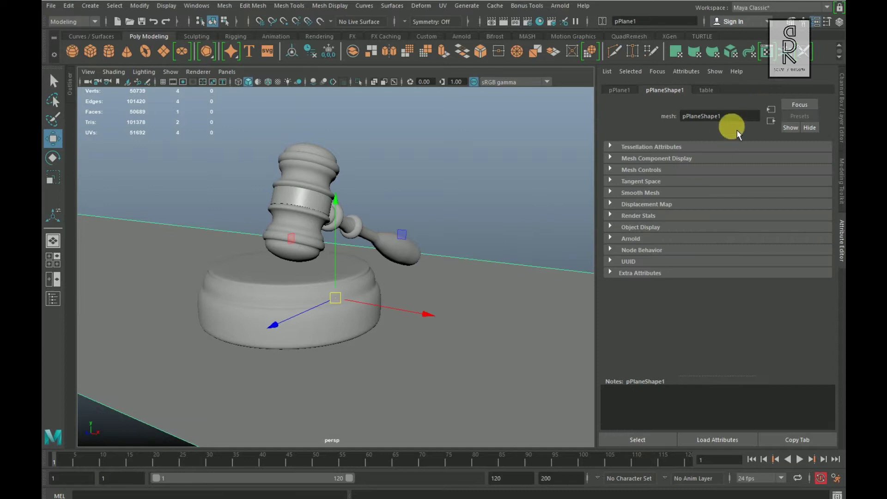
left_click(707, 90)
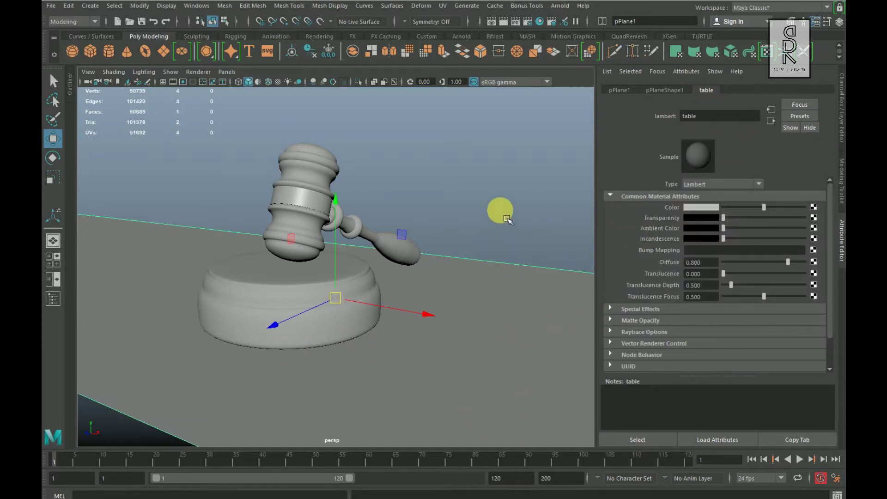
Step: Select the complete mallet model with the table and start exporting the selection with the FBX export file type
left_click(501, 211)
left_click_drag(104, 142, 510, 438)
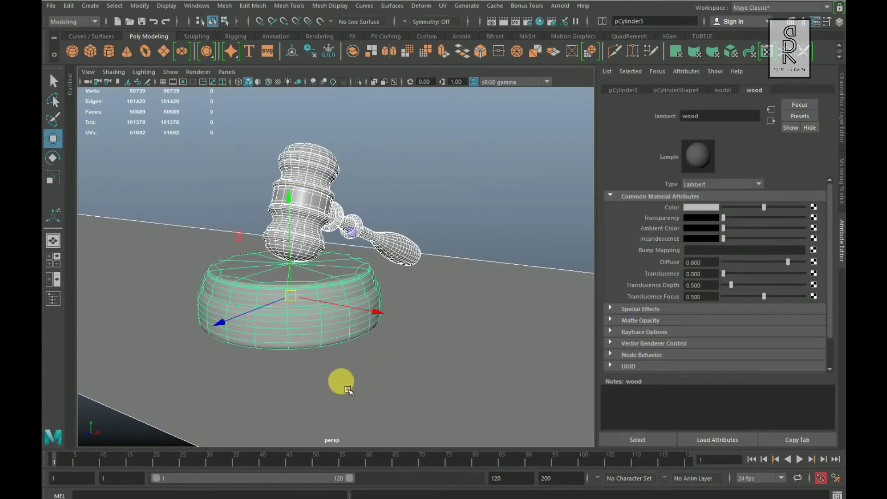
left_click(53, 6)
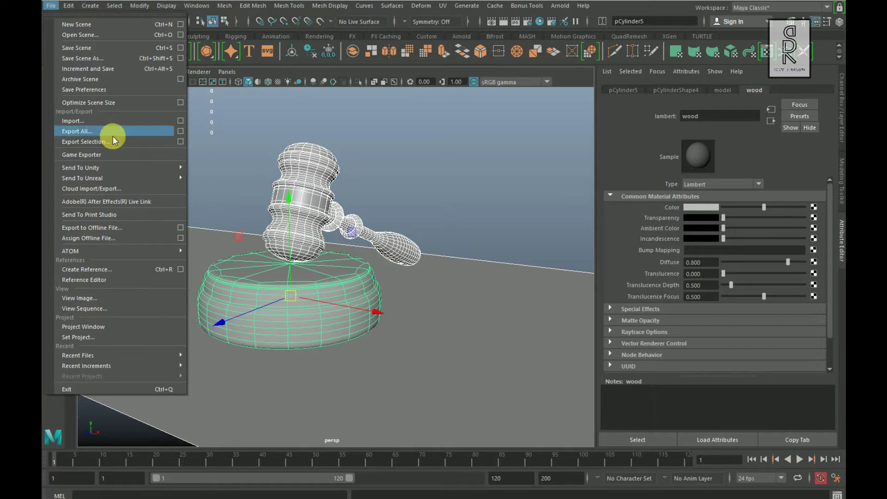
left_click(180, 142)
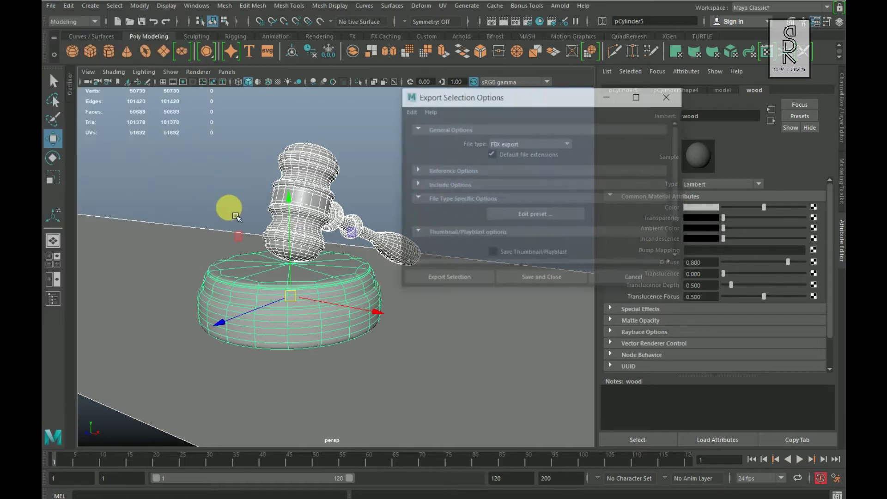
left_click(545, 147)
left_click(598, 156)
left_click(478, 290)
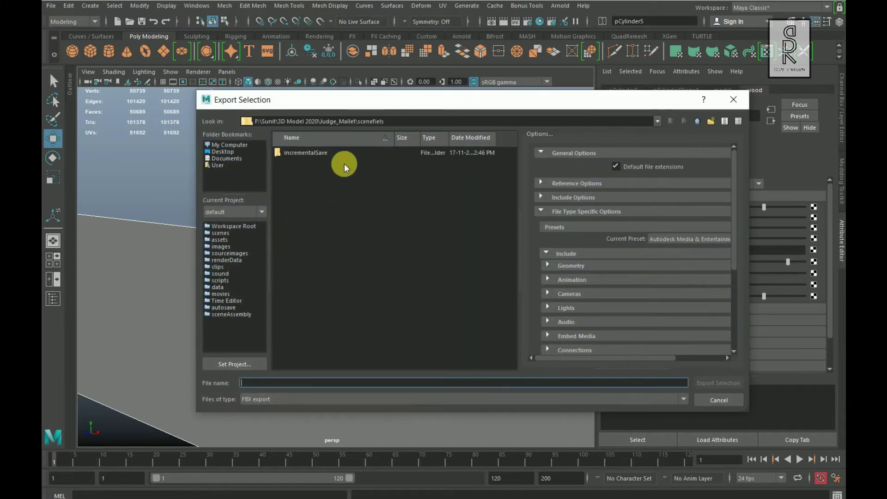
Step: Export the selection to the Judge_Mallet\scenefiels folder under the file name Judge_Mallet_FBX
left_click_drag(410, 125, 50, 138)
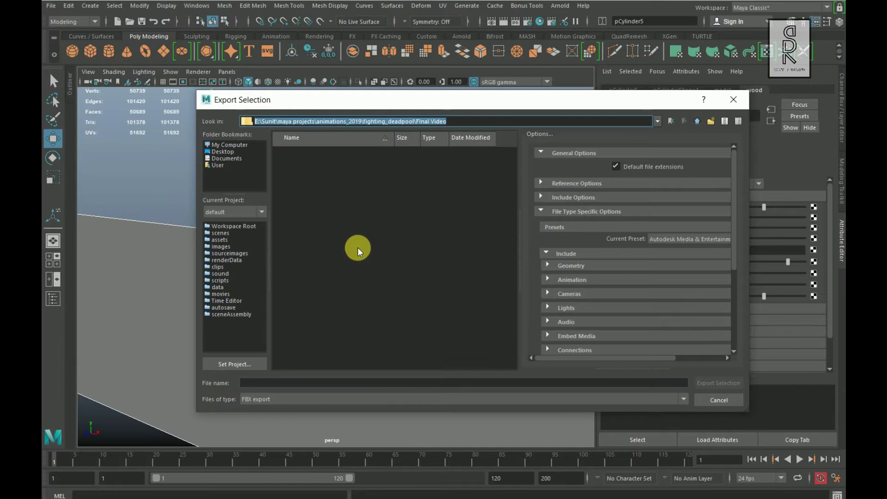
type("F:\\Sunit\\3D Model 2020\\Judge_Mallet\\scenefiels")
key("Return")
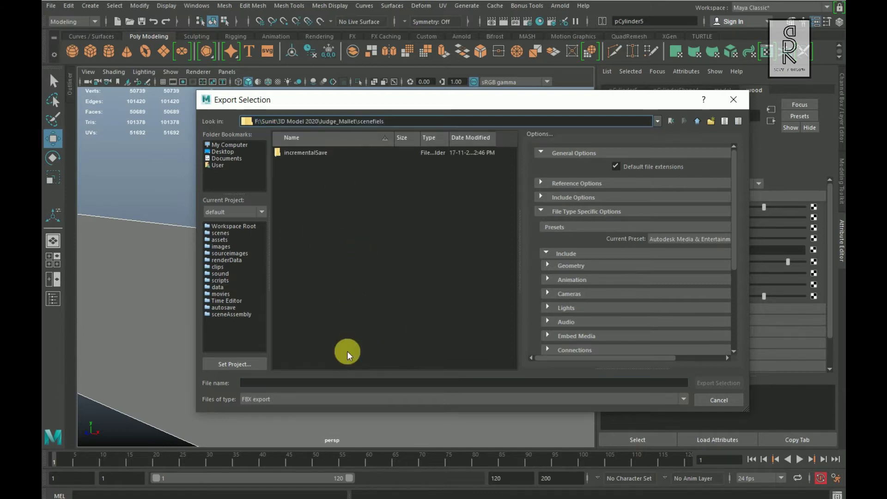
left_click(333, 383)
type("FB")
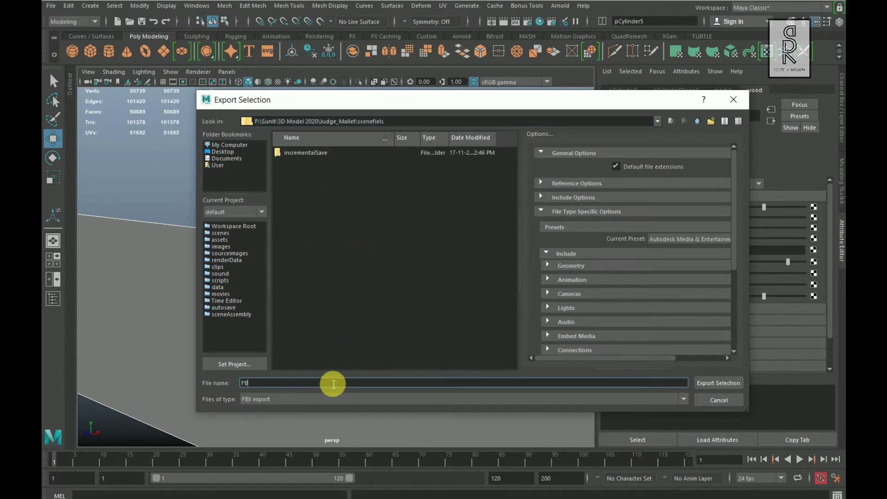
type("X")
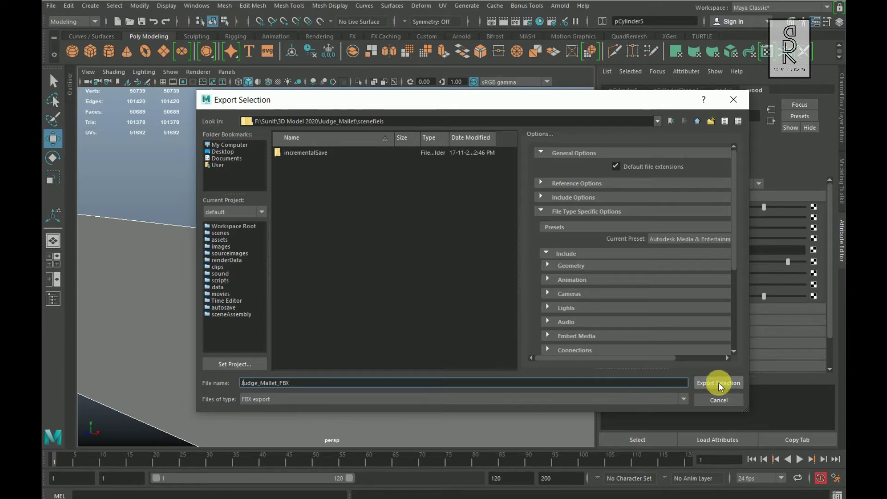
left_click(727, 387)
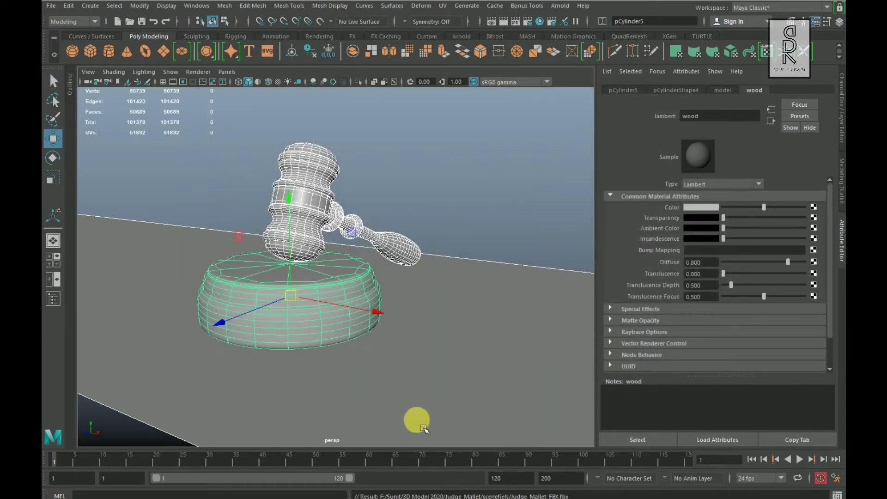
left_click(487, 321)
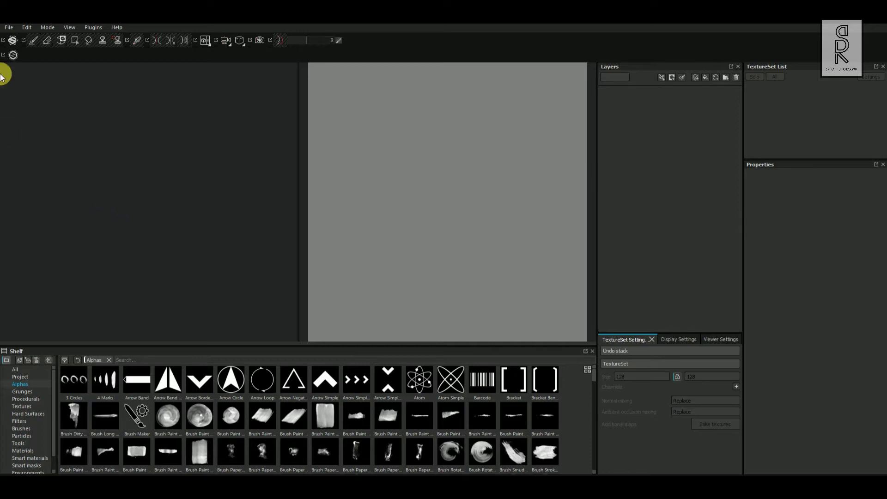
Step: In Substance Painter, start a new project with the PBR - Metallic Roughness (allegorithmic) template
left_click(7, 29)
left_click(16, 38)
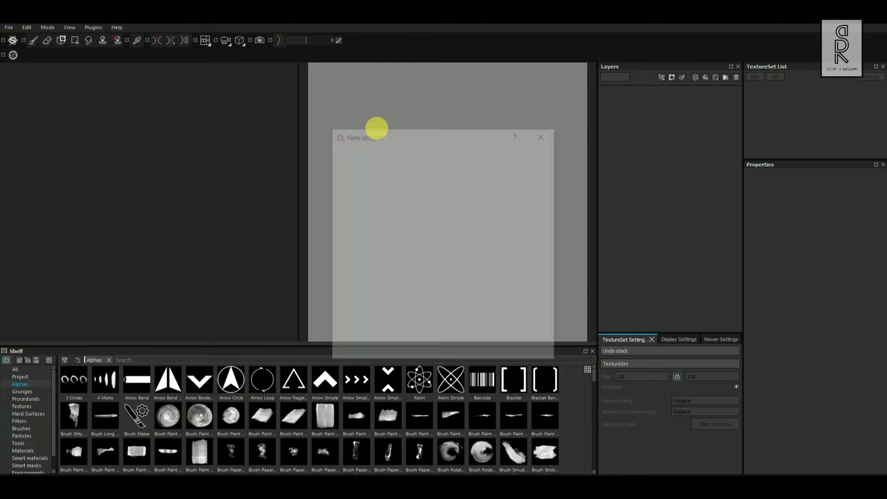
left_click(495, 155)
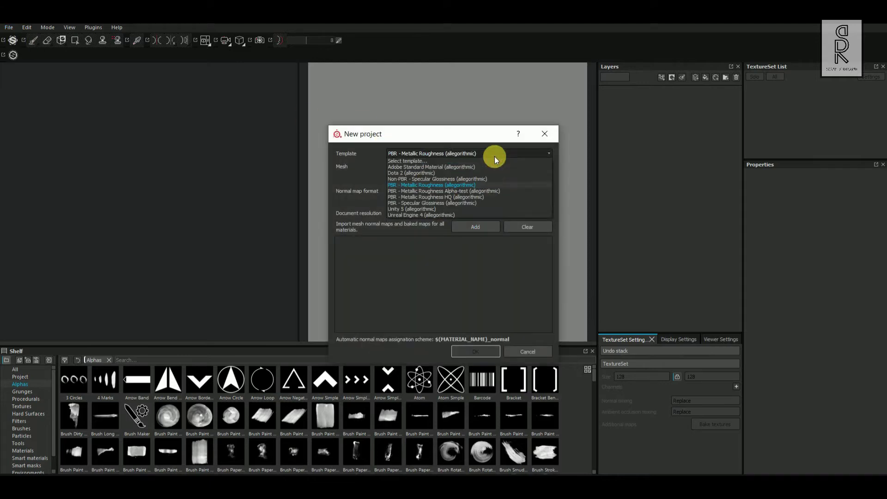
left_click(473, 185)
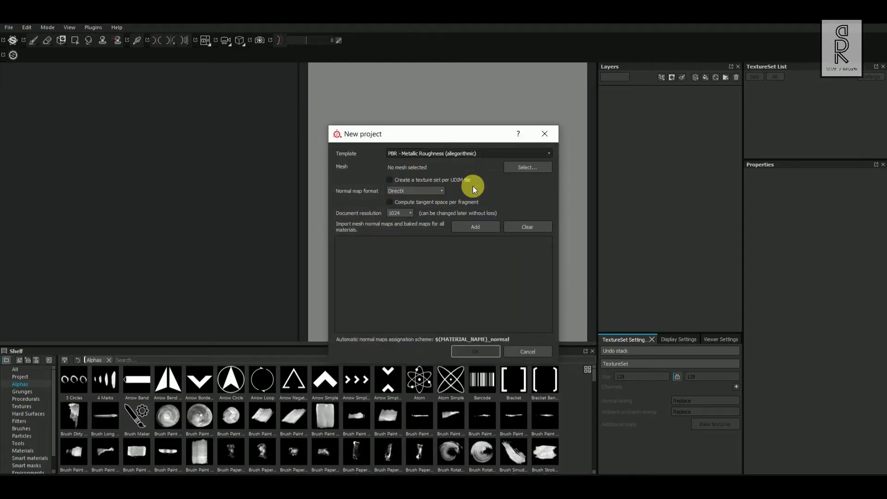
Step: Load the Judge_Mallet_FBX mesh, set the document resolution to 2048 and create the project
left_click(531, 170)
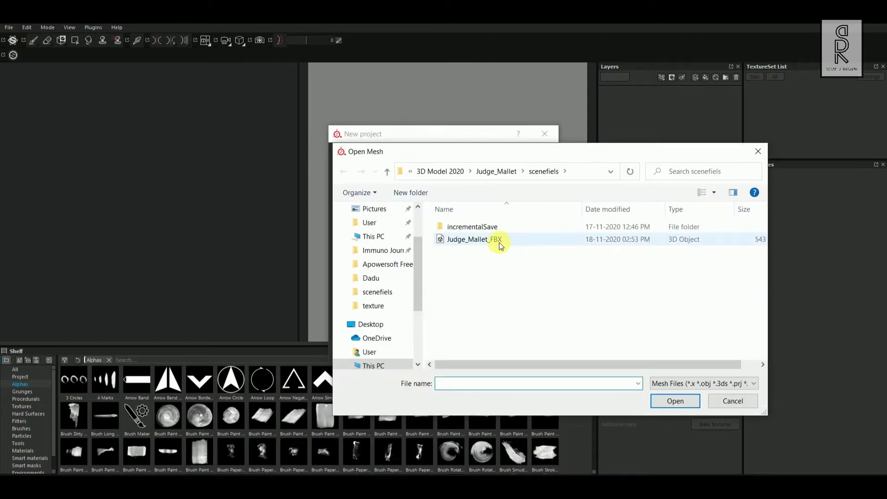
left_click(499, 242)
left_click(674, 401)
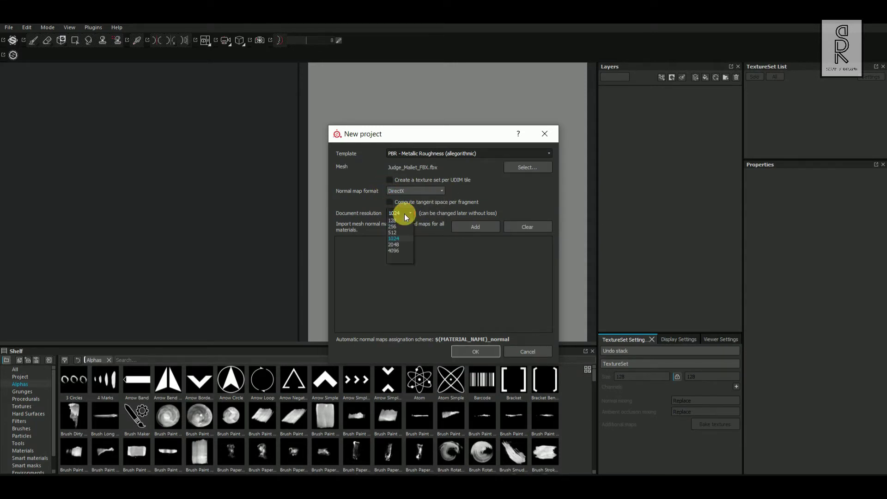
left_click(400, 243)
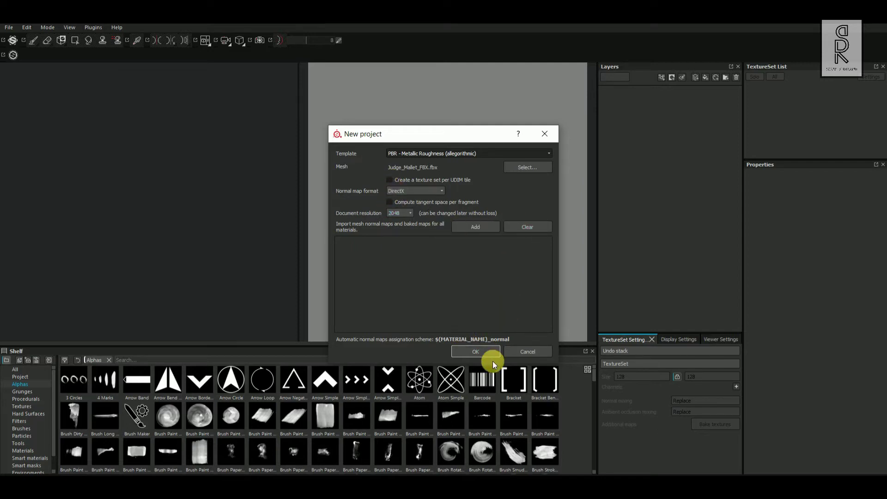
left_click(475, 350)
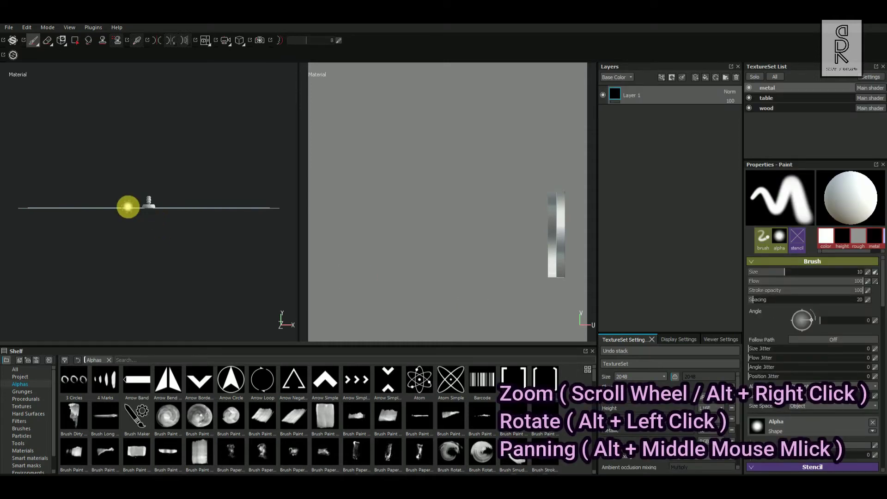
Step: Frame the mallet at an angle in the 3D view and widen the 3D view against the UV view
key("alt")
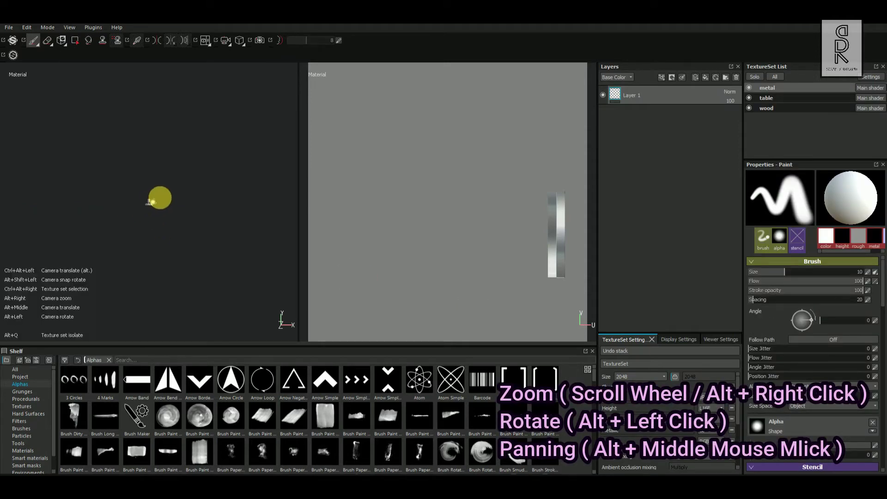
right_click_drag(160, 198, 193, 204, "alt")
left_click_drag(230, 217, 165, 225, "alt")
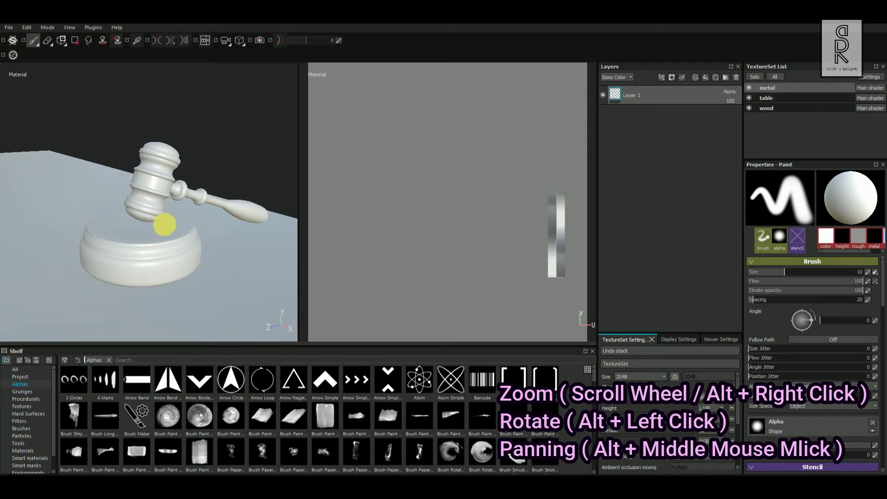
mouse_move(242, 212)
right_mouse_down("alt")
mouse_move(254, 199)
mouse_move(253, 174)
mouse_move(293, 192)
right_mouse_up("alt")
scroll(224, 206, "down", 8)
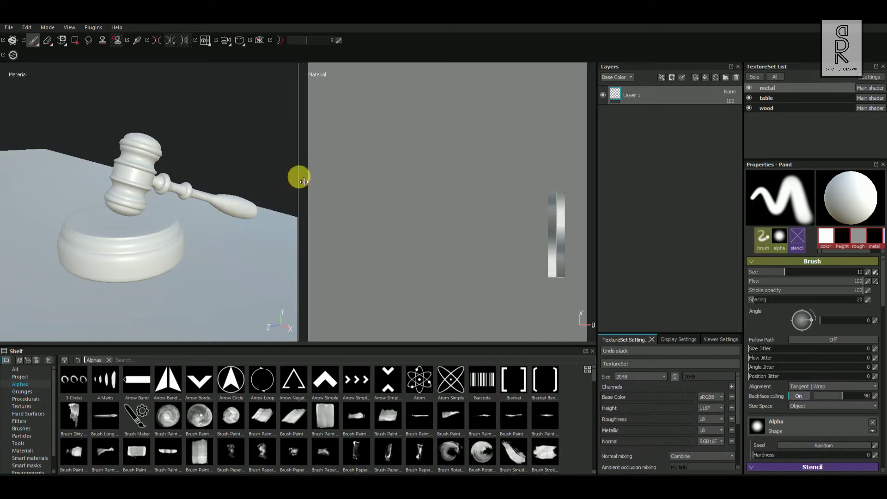
left_click_drag(300, 177, 406, 184)
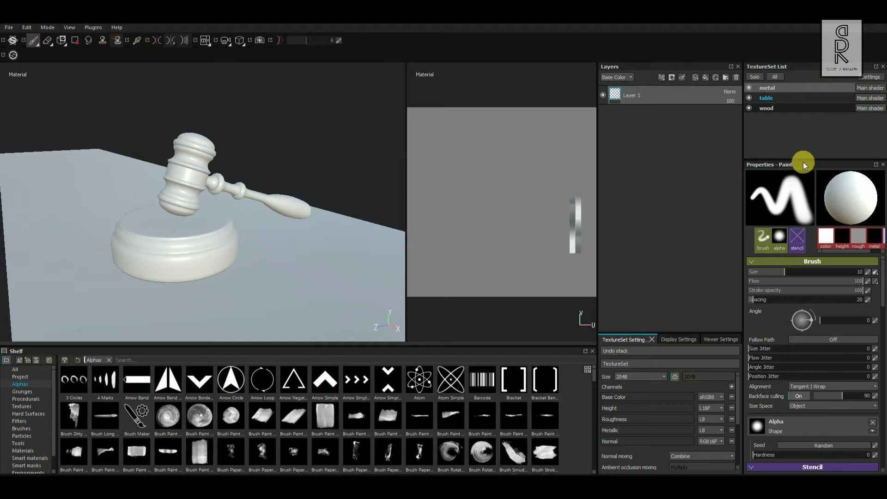
Step: Check the table texture set's UV layout and make the wood texture set active
left_click(778, 98)
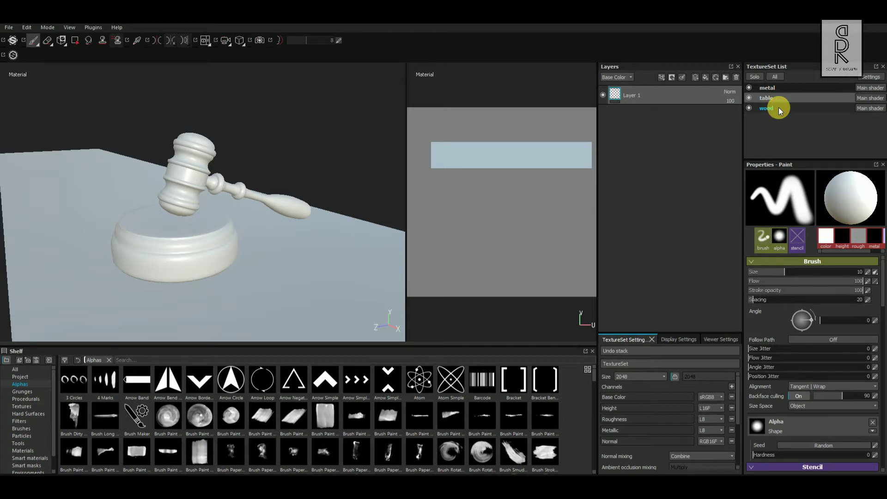
left_click(778, 107)
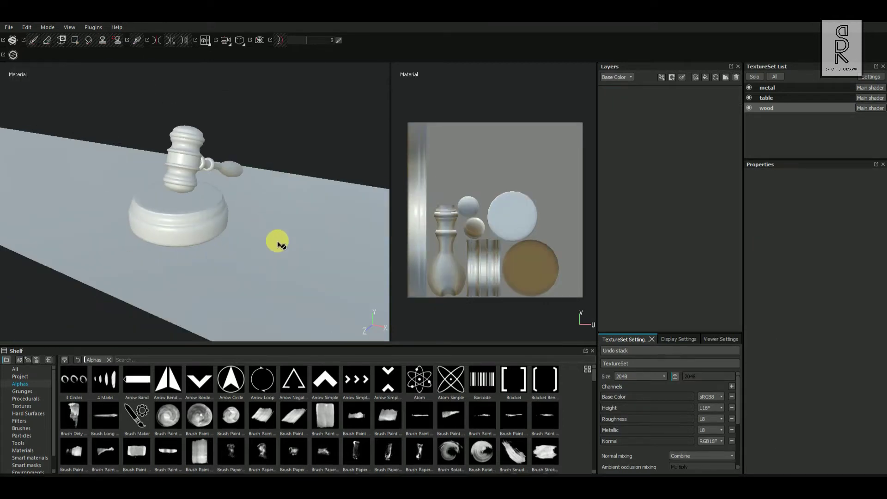
left_click_drag(277, 241, 197, 284, "alt")
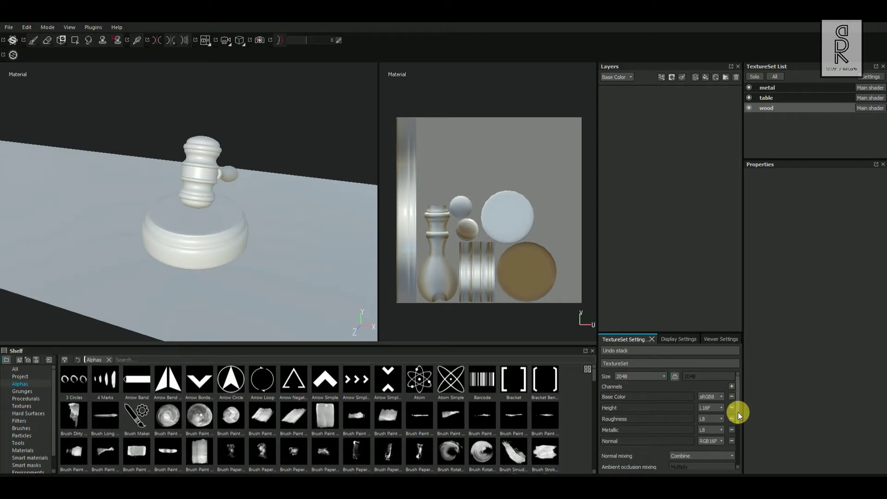
Step: Bake the additional maps for all texture sets at an output size of 2048
left_click_drag(738, 412, 739, 436)
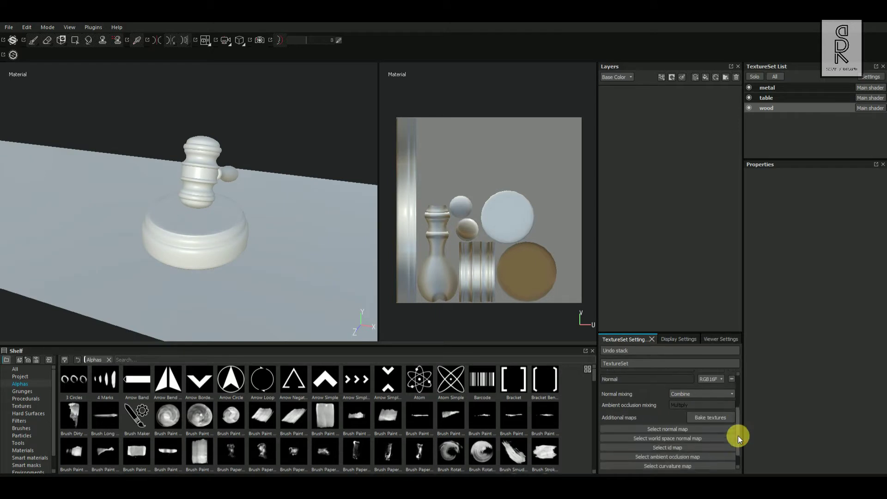
left_click(721, 414)
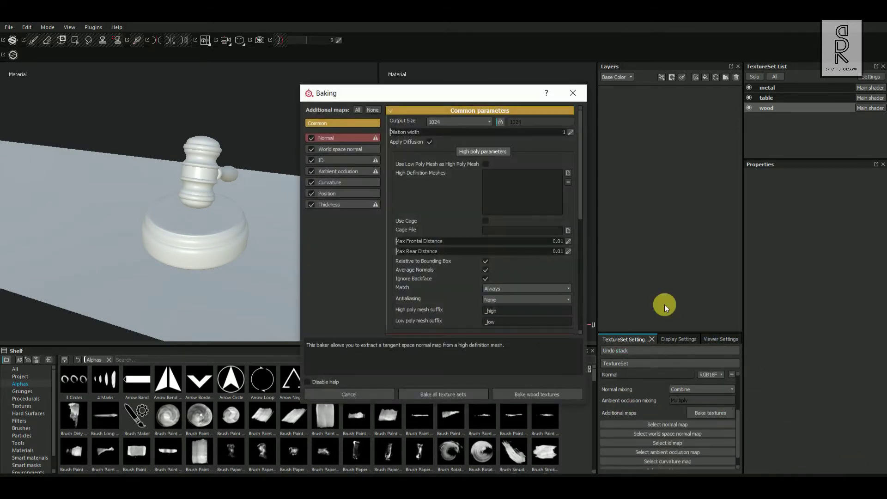
left_click(466, 122)
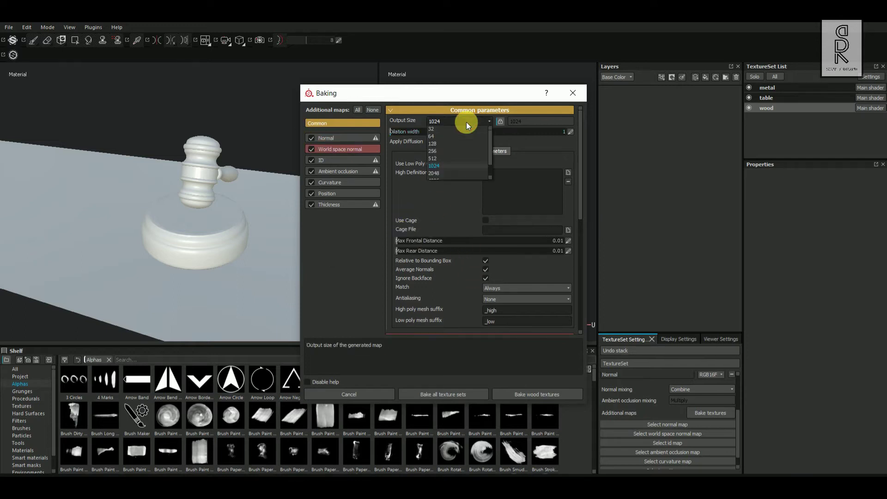
left_click(446, 174)
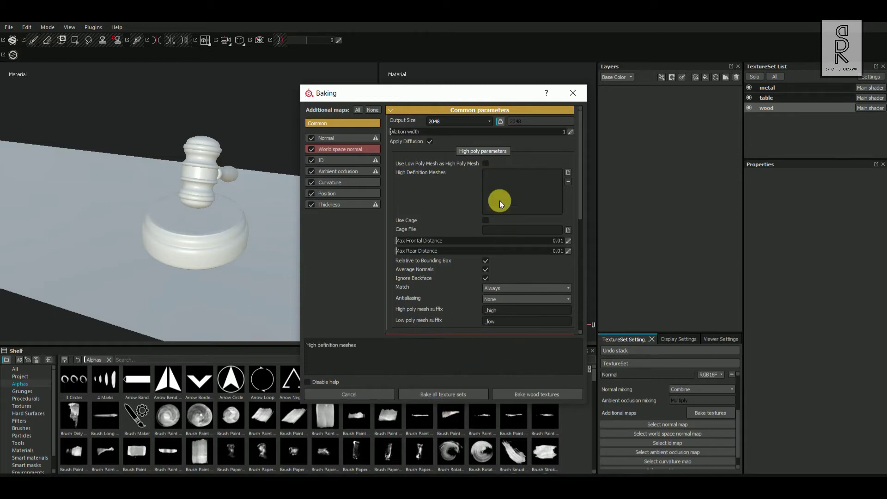
left_click(465, 394)
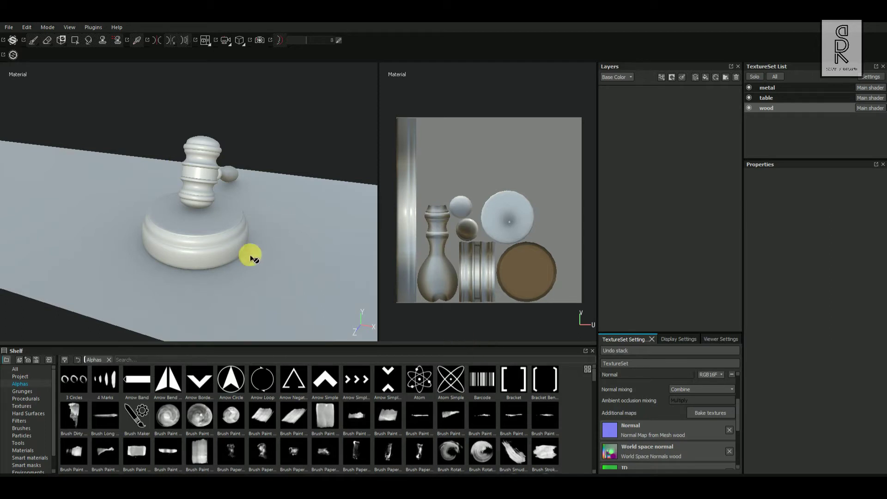
Step: Add the Wood american cherry material as a layer on the wood texture set
left_click(23, 452)
scroll(571, 417, "down", 1)
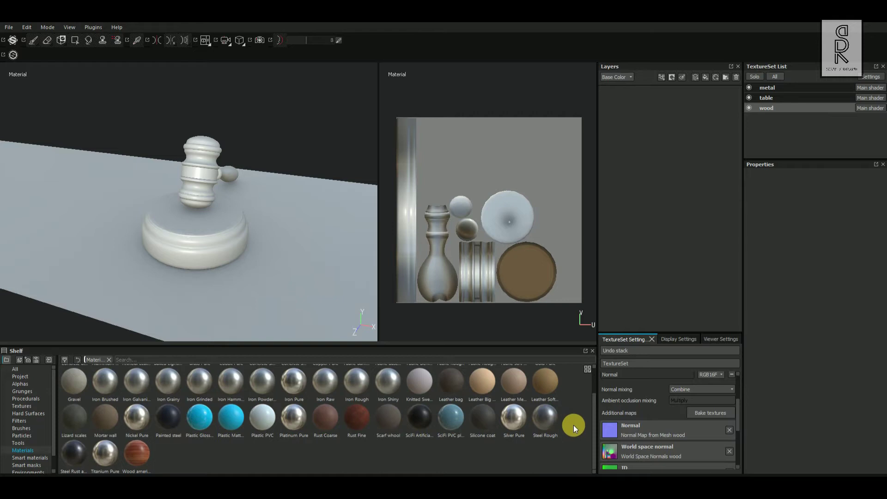
mouse_move(96, 425)
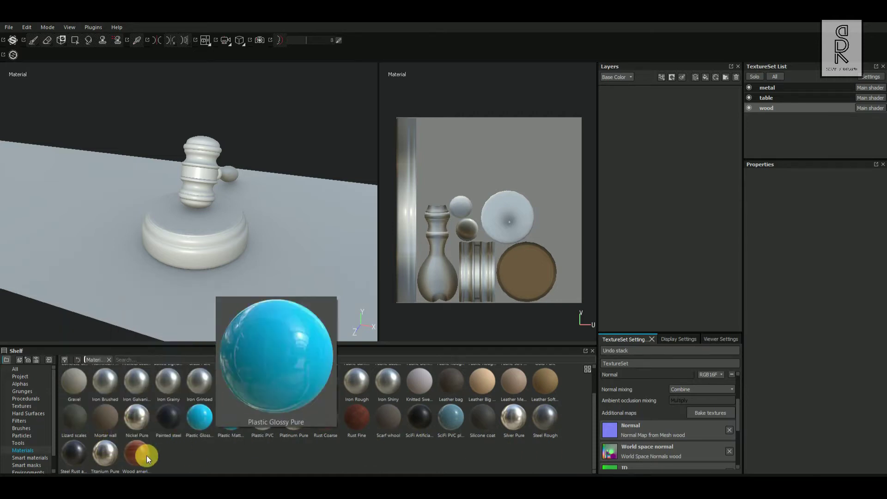
mouse_move(136, 456)
left_click_drag(136, 456, 634, 170)
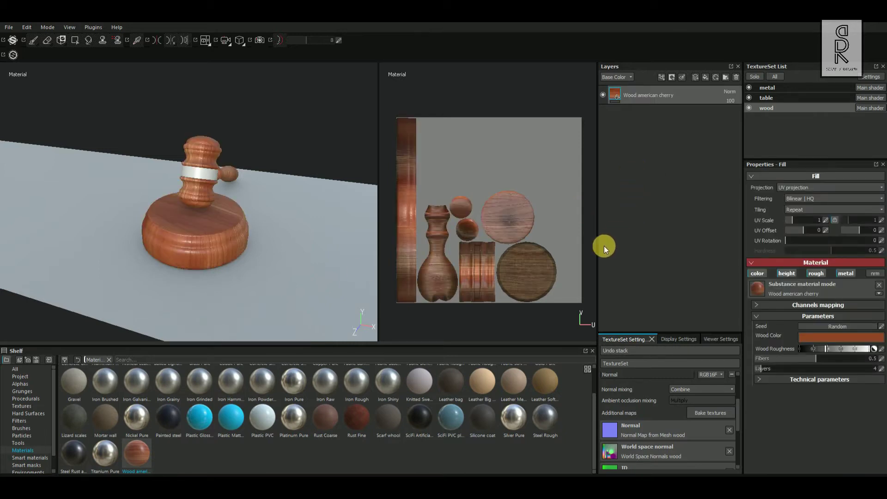
Step: In the cherry wood's technical parameters, set Luminosity to 0.43, Height Range to 0.07 and Height Position to 0.14
scroll(170, 241, "down", 2)
scroll(171, 245, "up", 5)
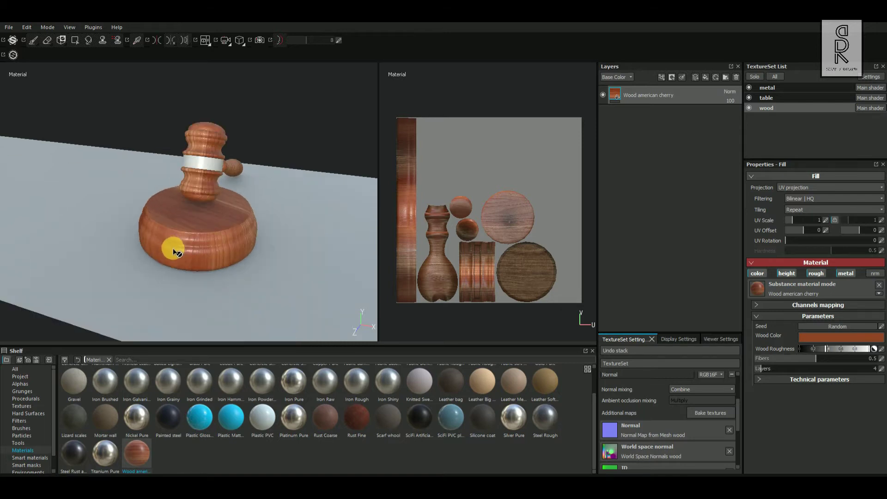
left_click_drag(303, 170, 287, 242, "alt")
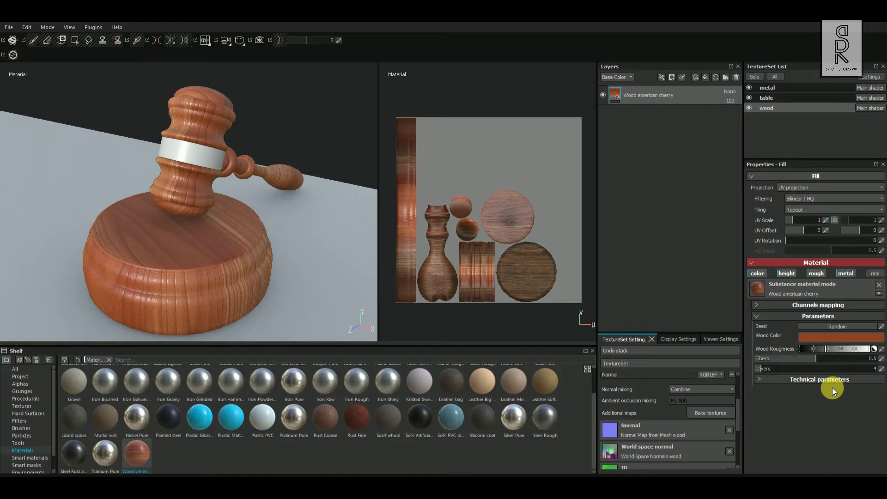
left_click(766, 381)
mouse_move(816, 392)
left_mouse_down()
mouse_move(801, 394)
mouse_move(808, 394)
left_mouse_up()
left_click_drag(337, 253, 359, 237, "alt")
left_click_drag(775, 441, 766, 440)
left_click_drag(314, 239, 303, 246, "alt")
scroll(303, 245, "up", 3)
left_click_drag(780, 451, 775, 451)
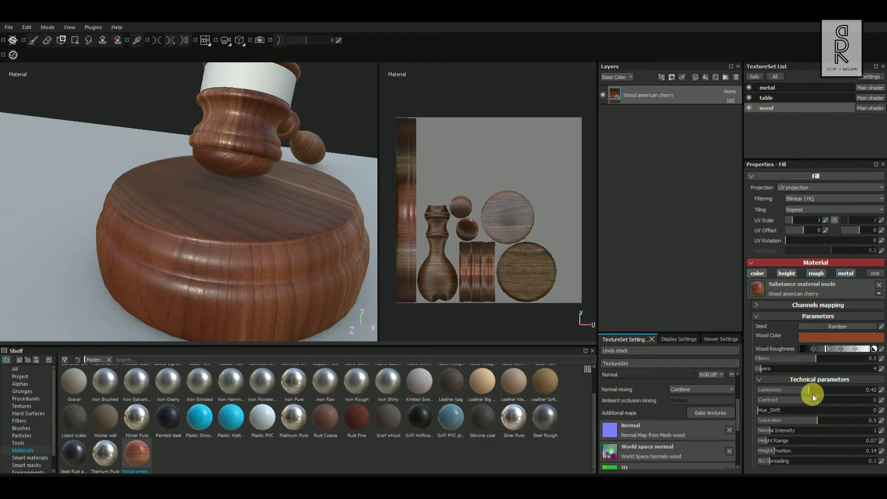
Step: Set the cherry wood's Fibers to 1, raise its Wood Roughness and darken its Wood Color
left_click_drag(774, 368, 881, 380)
scroll(226, 239, "down", 3)
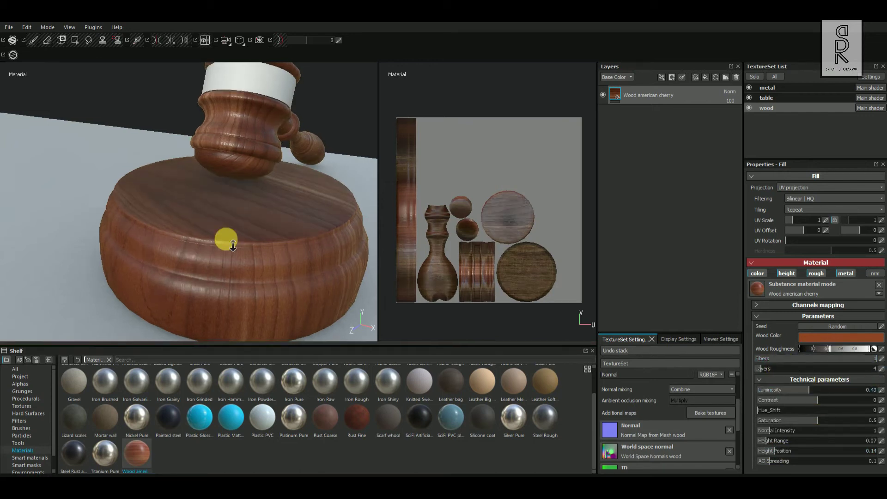
left_click_drag(226, 239, 233, 245, "alt")
left_click_drag(826, 350, 838, 350)
left_click(832, 337)
left_click(800, 352)
left_click(774, 275)
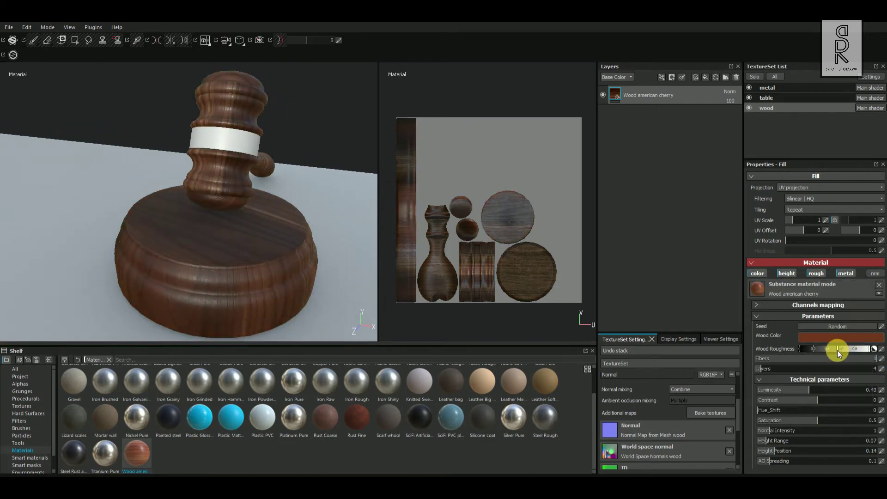
Step: Randomize the cherry wood material's seed several times to vary the grain pattern
scroll(326, 239, "down", 3)
mouse_move(326, 239)
left_mouse_down("alt")
mouse_move(291, 223)
mouse_move(324, 237)
left_mouse_up("alt")
scroll(324, 236, "up", 3)
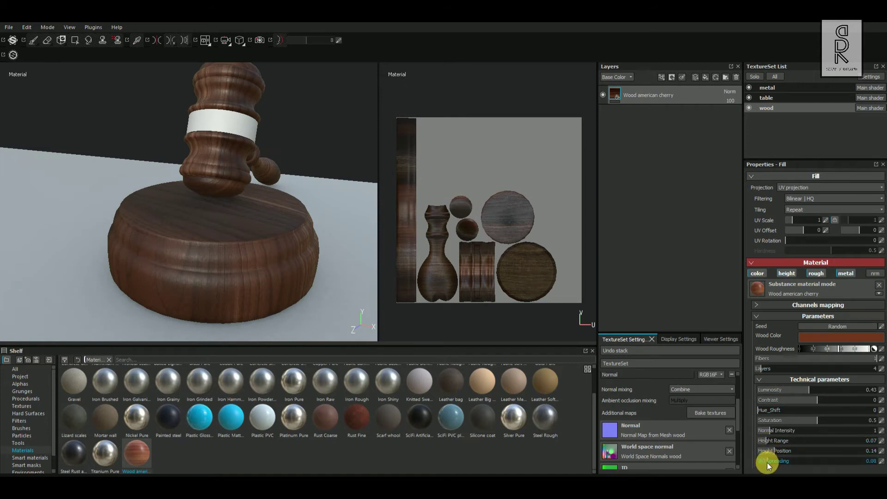
left_click(795, 380)
left_click(756, 304)
left_click(755, 304)
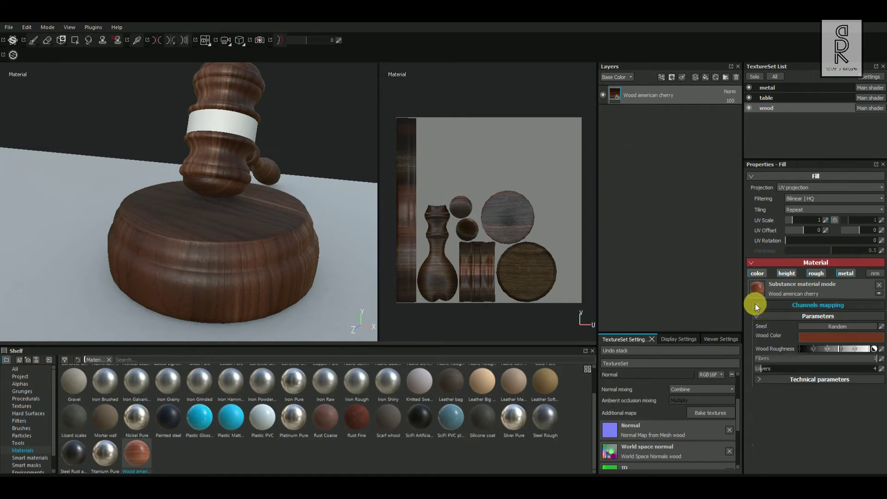
left_click(858, 325)
left_click(858, 325)
left_click(858, 324)
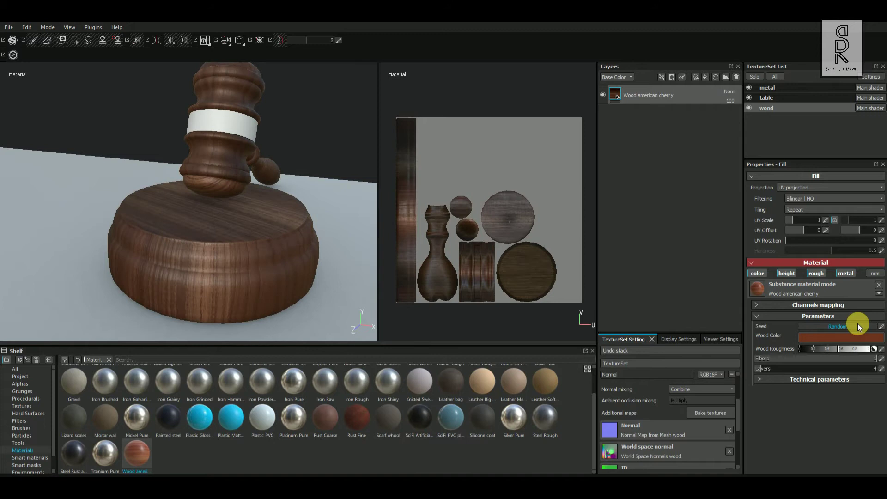
Step: Set the Wood Color to a fully saturated dark reddish brown, RGB 0.399, 0.128, 0.000
scroll(332, 266, "down", 2)
left_click_drag(332, 265, 273, 291, "alt")
scroll(272, 291, "up", 2)
left_click(812, 338)
left_click(802, 361)
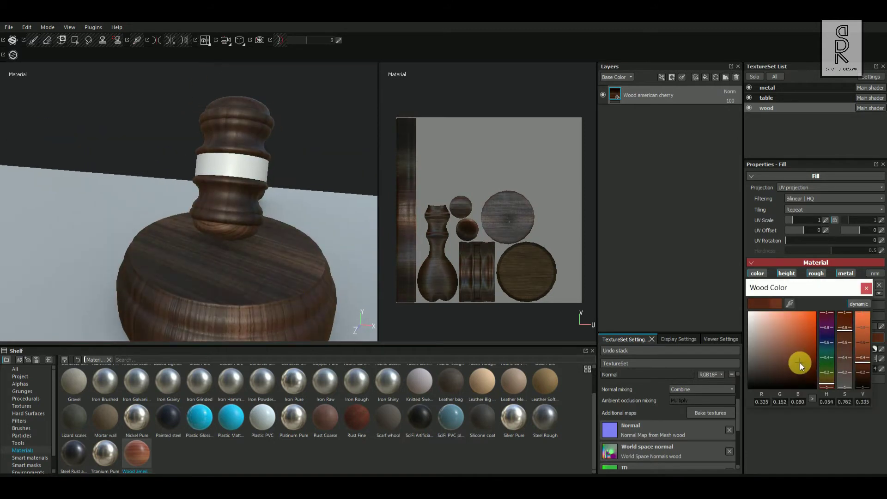
scroll(257, 243, "down", 3)
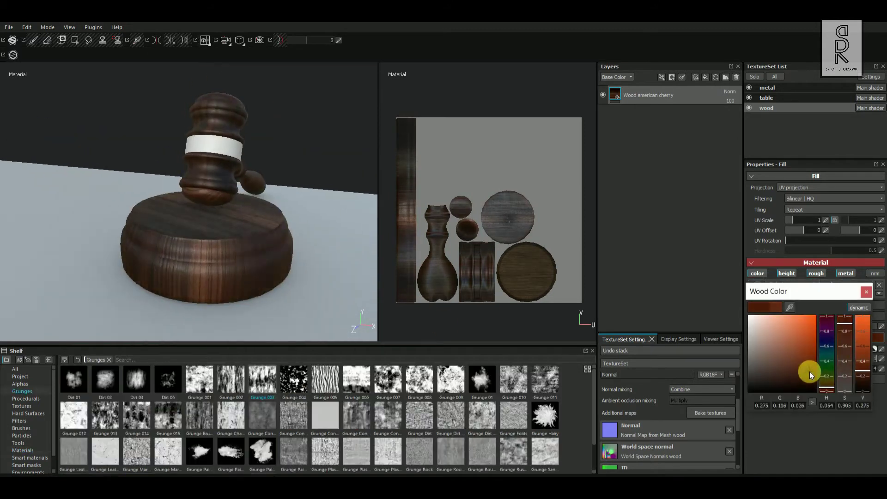
left_click_drag(810, 369, 818, 362)
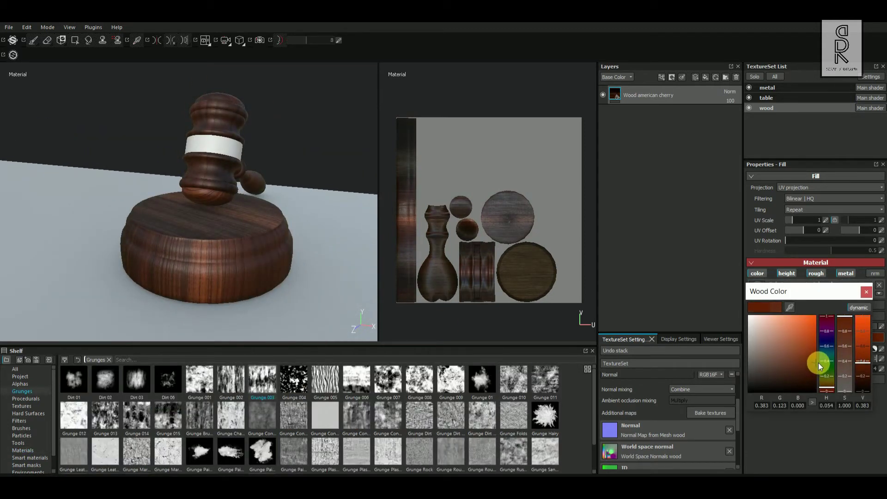
left_click(845, 329)
left_click_drag(846, 329, 849, 315)
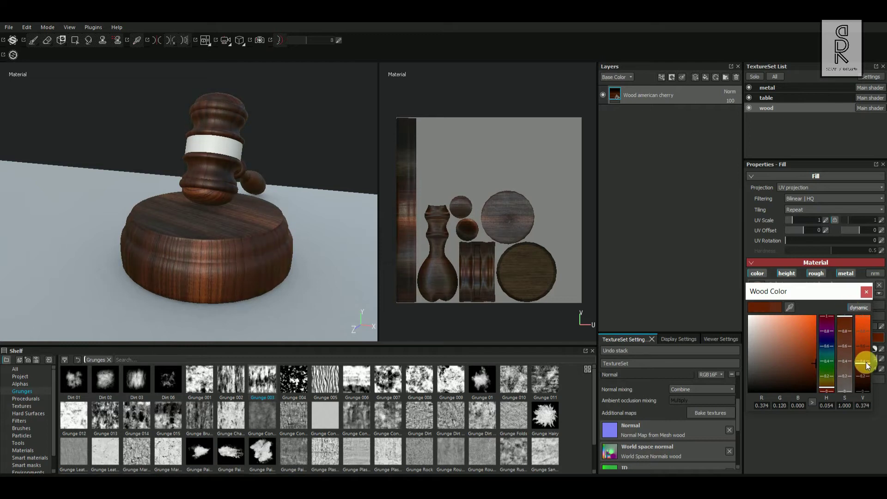
left_click(23, 450)
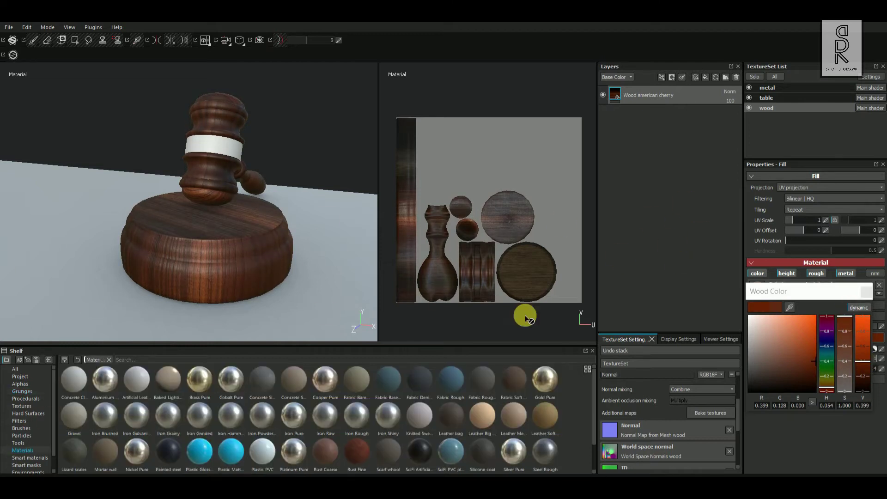
left_click_drag(253, 228, 259, 249, "alt")
scroll(170, 275, "up", 2)
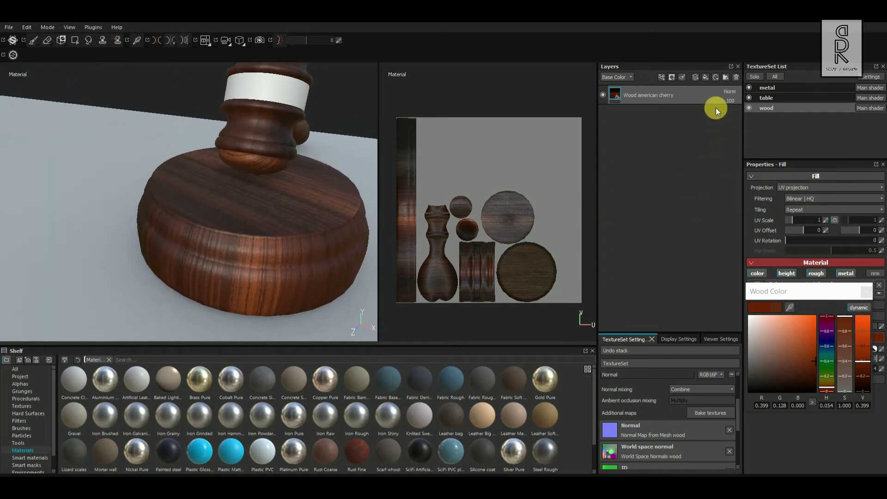
left_click(717, 240)
Step: Add a fill layer above the cherry wood and keep only its height and roughness channels enabled
left_click(705, 77)
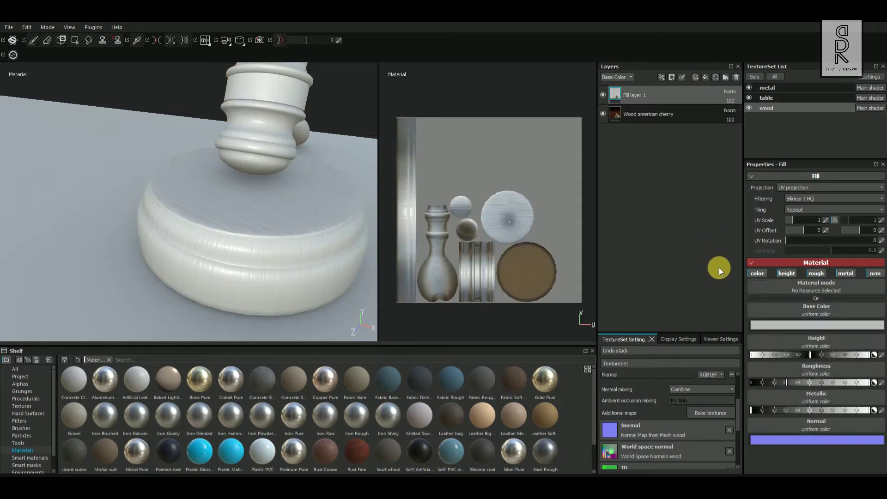
scroll(277, 259, "down", 3)
mouse_move(296, 254)
left_mouse_down("alt")
mouse_move(259, 256)
mouse_move(286, 250)
left_mouse_up("alt")
left_click_drag(54, 432, 56, 459)
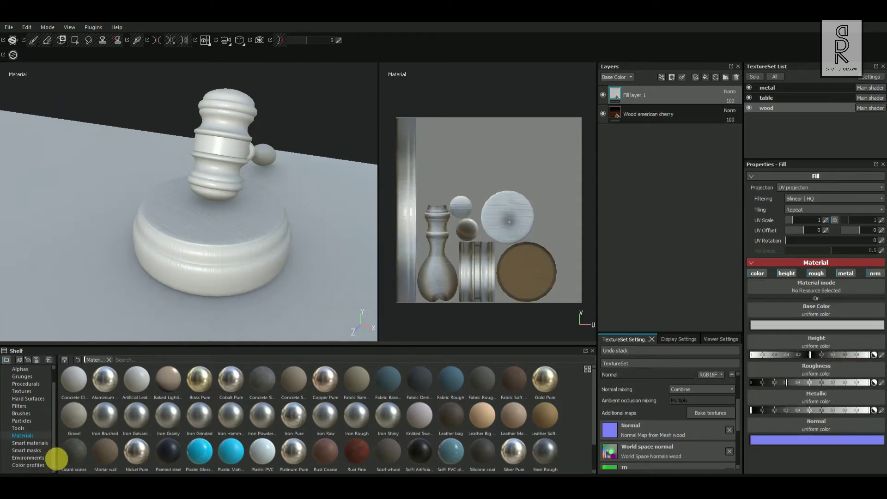
left_click(36, 451)
left_click(452, 382)
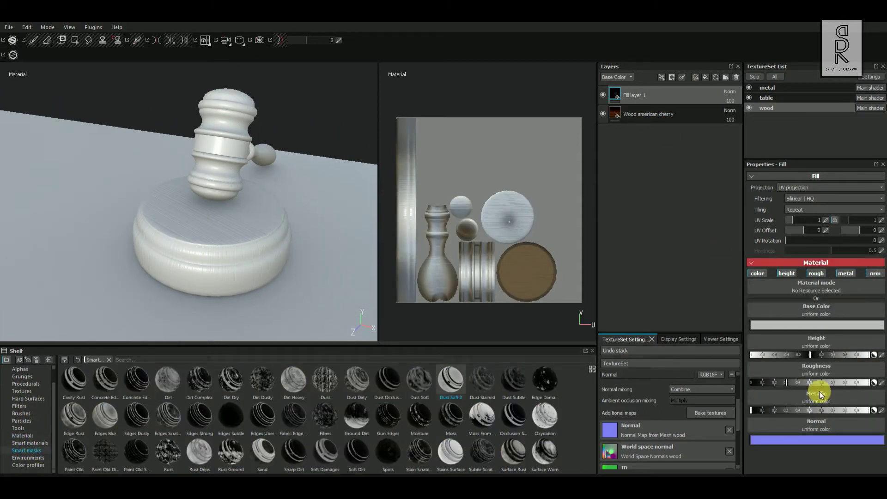
left_click(759, 273)
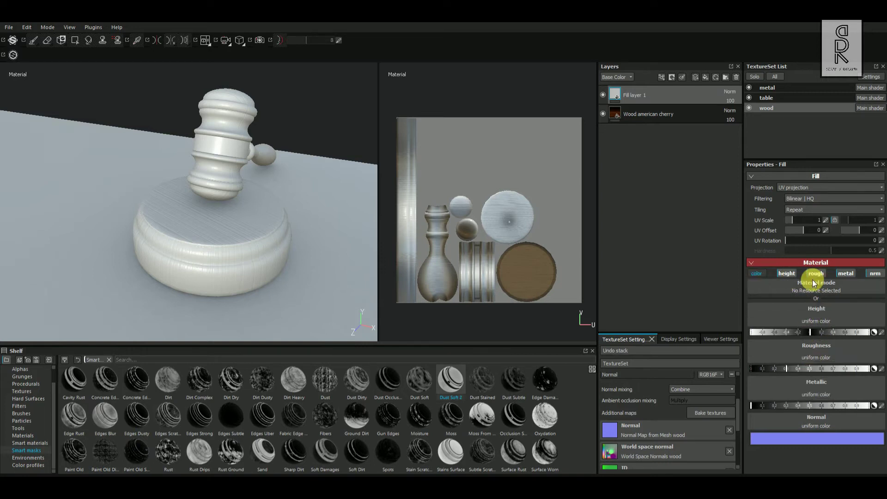
left_click(845, 273)
left_click(875, 274)
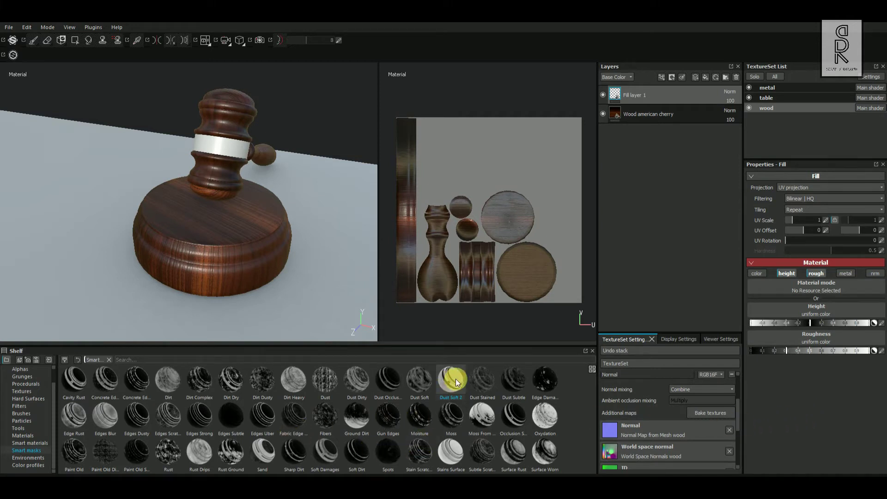
Step: Apply the Dust Soft 2 smart mask to the fill layer and add an MG Dirt generator to that mask
left_click_drag(456, 379, 669, 93)
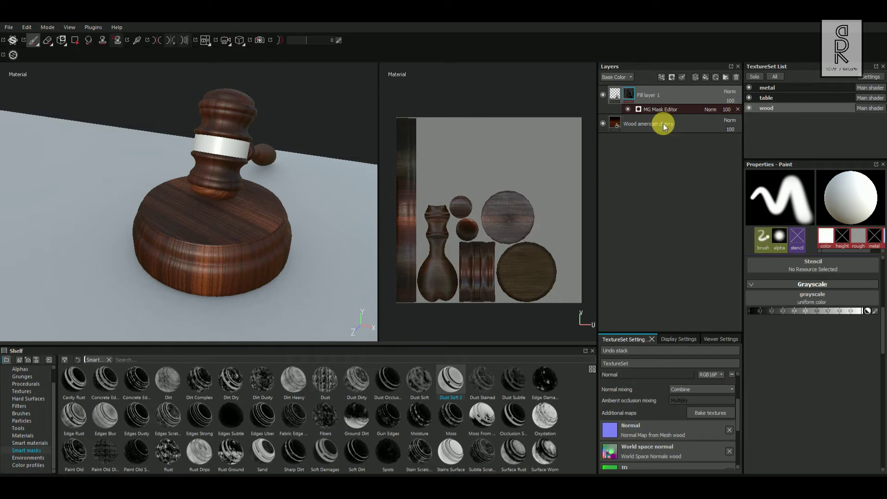
right_click(658, 98)
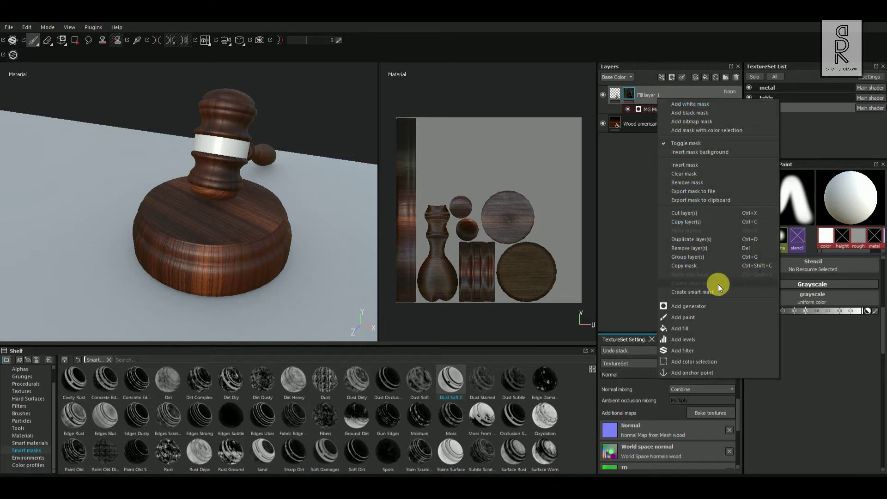
left_click(714, 306)
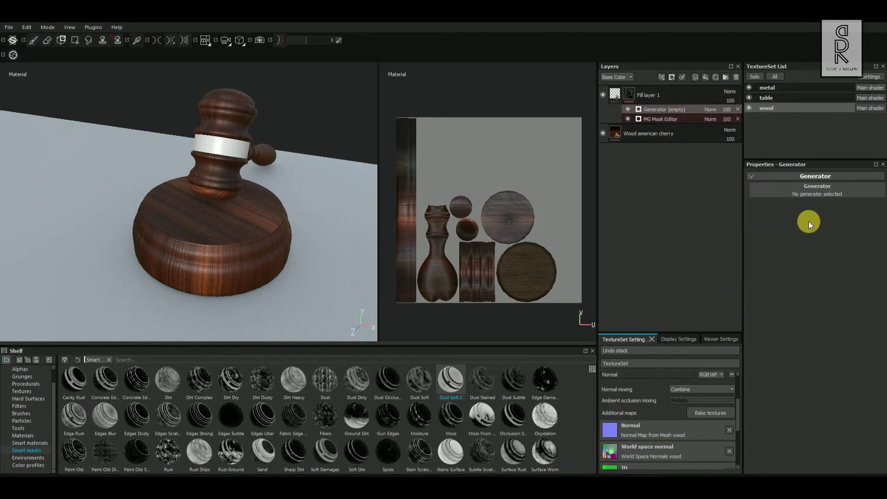
left_click(819, 187)
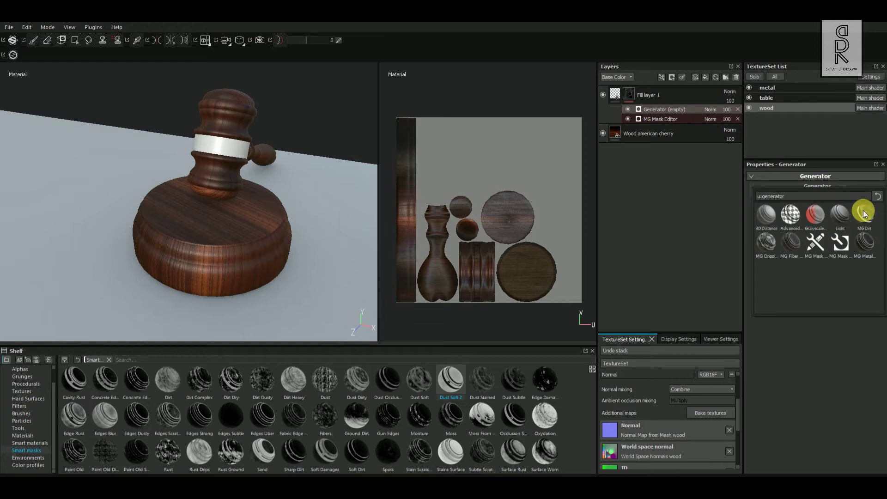
left_click(870, 292)
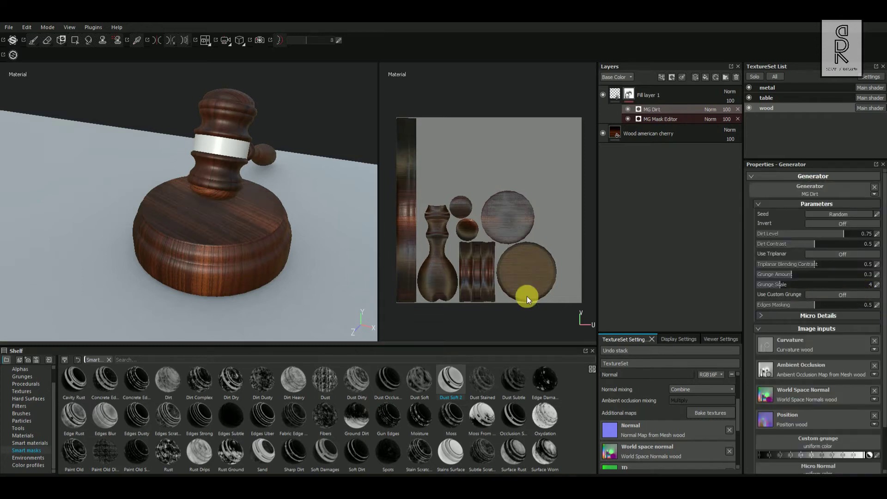
Step: Set the MG Dirt generator's Grunge Amount to 0.46
left_click_drag(218, 248, 221, 251, "alt")
right_click_drag(220, 252, 288, 249, "alt")
left_click_drag(288, 249, 372, 273, "alt")
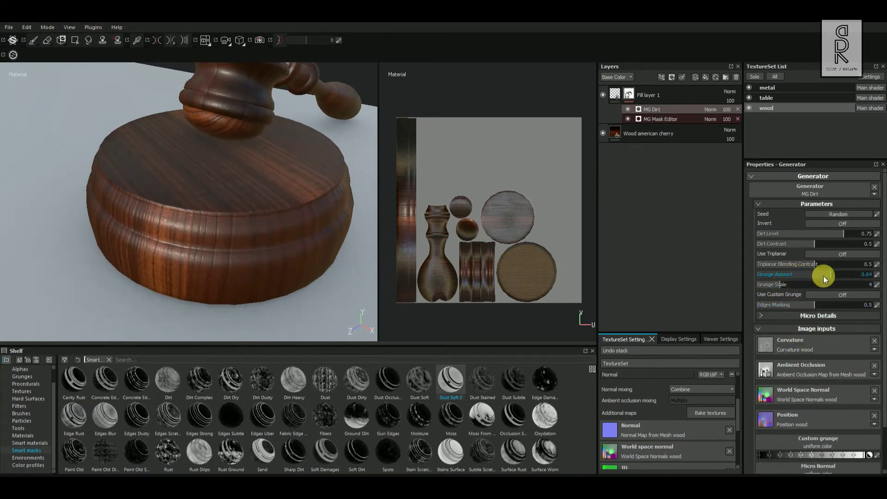
left_click_drag(192, 243, 314, 273, "alt")
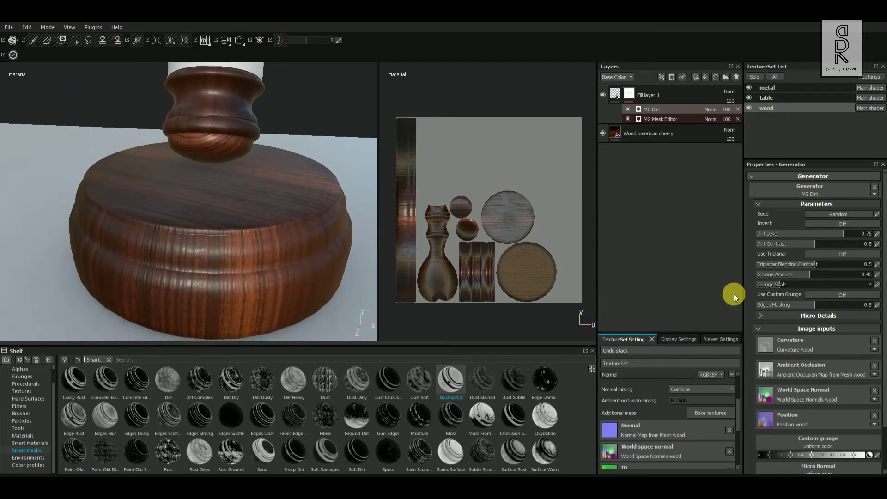
Step: Select the Wood american cherry fill layer and check its grain on the mallet and sound block
right_click_drag(356, 186, 224, 193, "alt")
left_click_drag(224, 193, 323, 203, "alt")
left_click(672, 136)
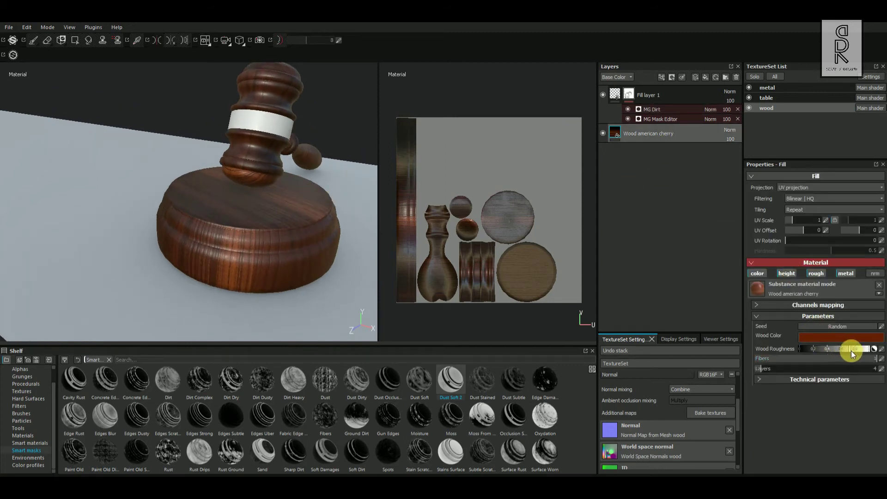
left_click_drag(317, 209, 329, 203, "alt")
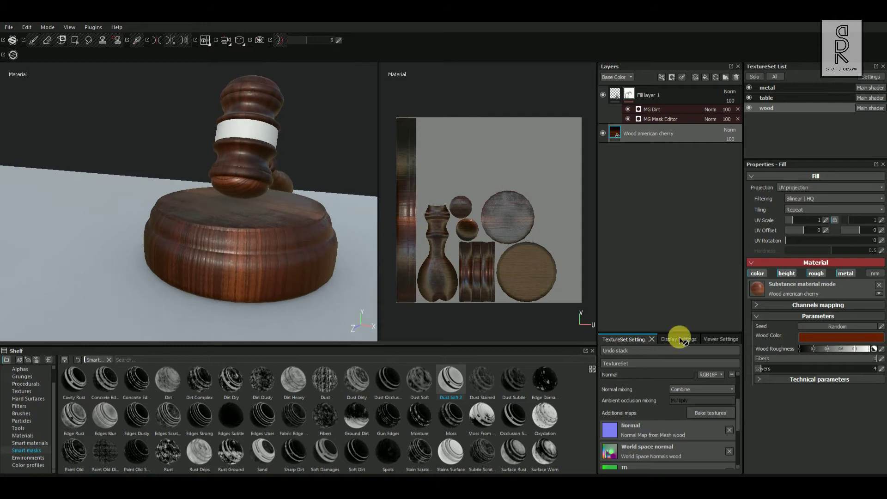
left_click_drag(228, 174, 295, 200, "alt")
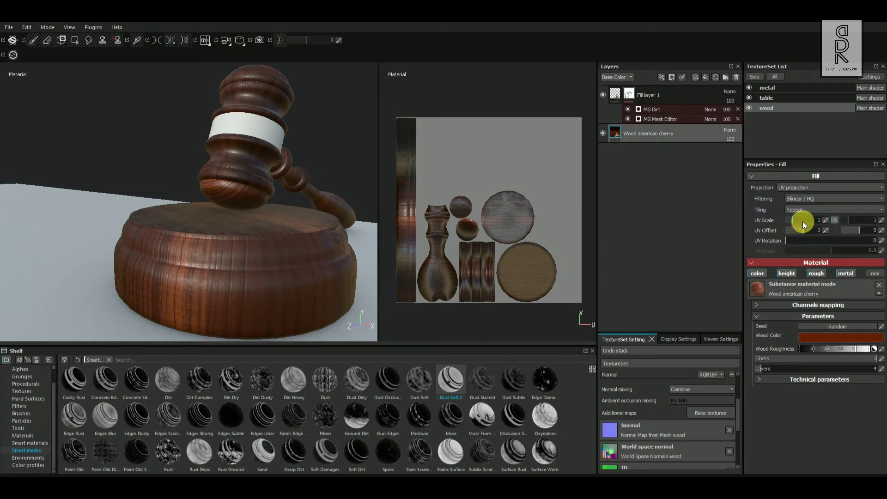
left_click_drag(802, 221, 869, 233)
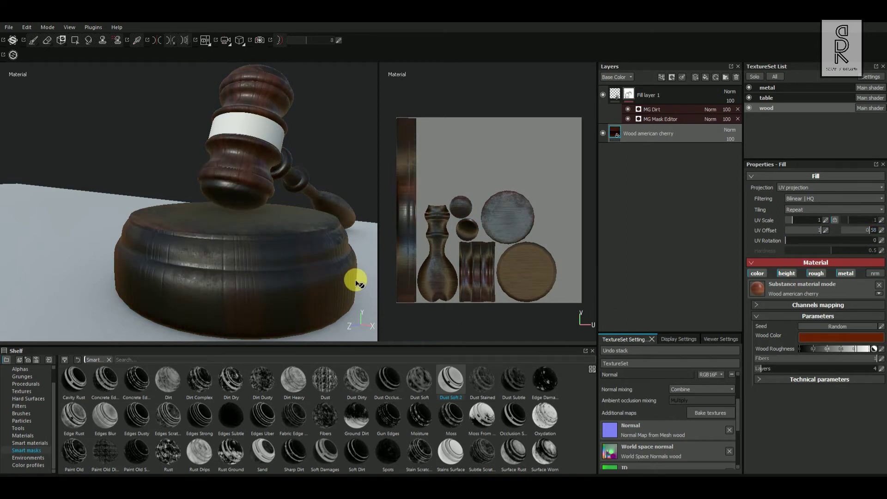
scroll(356, 281, "up", 2)
scroll(357, 281, "down", 5)
left_click_drag(331, 296, 359, 300, "alt")
key("ctrl+z")
key("ctrl+z")
scroll(329, 267, "down", 3)
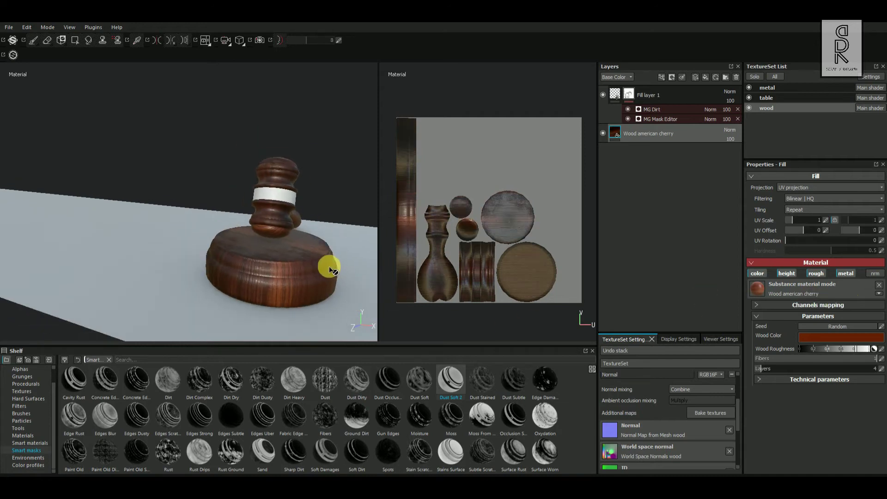
Step: Set the cherry wood layer's UV Rotation to 132.73 and its horizontal UV Offset to 0.3
scroll(330, 270, "up", 5)
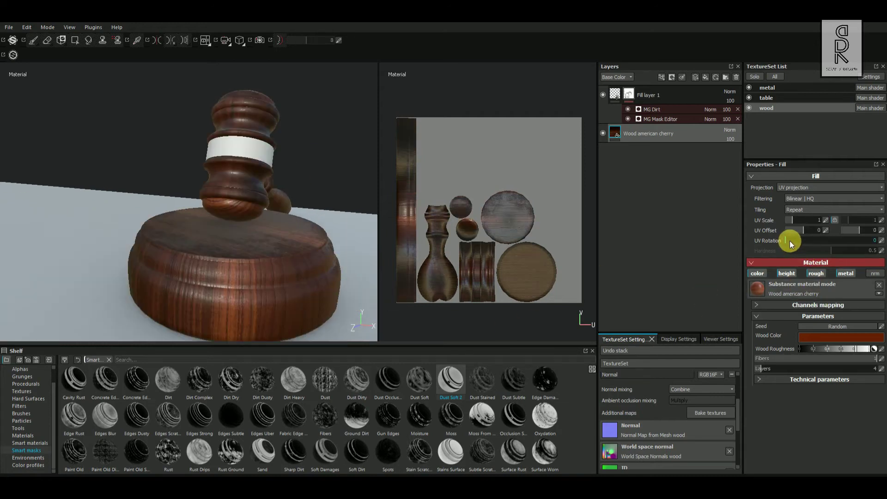
left_click_drag(790, 240, 816, 242)
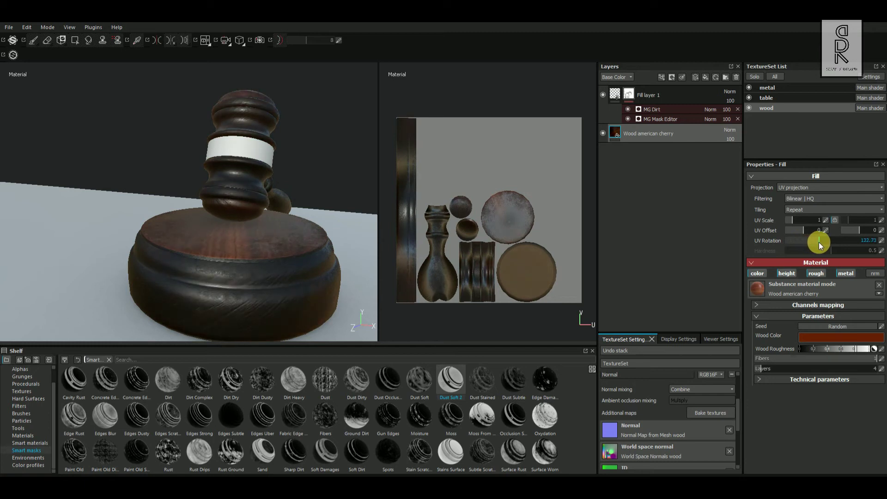
left_click_drag(296, 217, 546, 290, "alt")
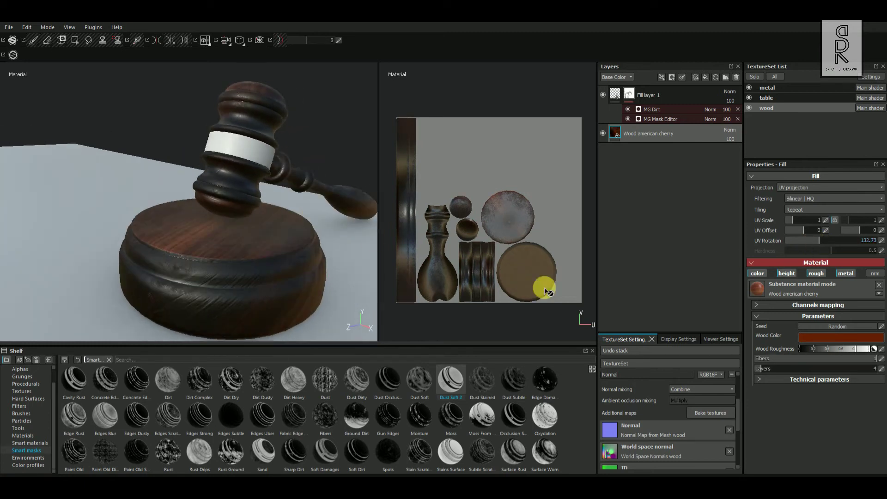
left_click_drag(804, 231, 808, 230)
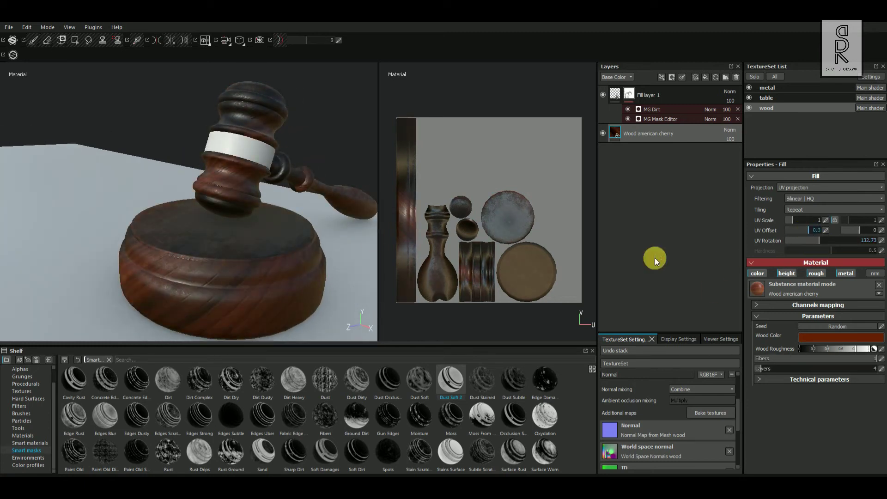
mouse_move(332, 241)
left_mouse_down("alt")
mouse_move(350, 240)
mouse_move(333, 223)
mouse_move(331, 259)
left_mouse_up("alt")
Step: Set the wood MG Dirt generator's Dirt Level to 0.78 and Dirt Contrast to 0.46
left_click(660, 119)
scroll(292, 250, "up", 2)
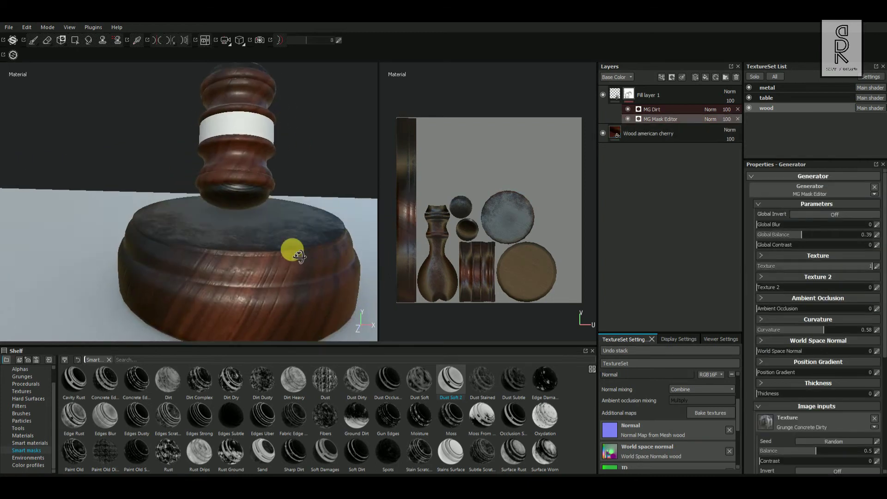
left_click_drag(220, 229, 203, 237, "alt")
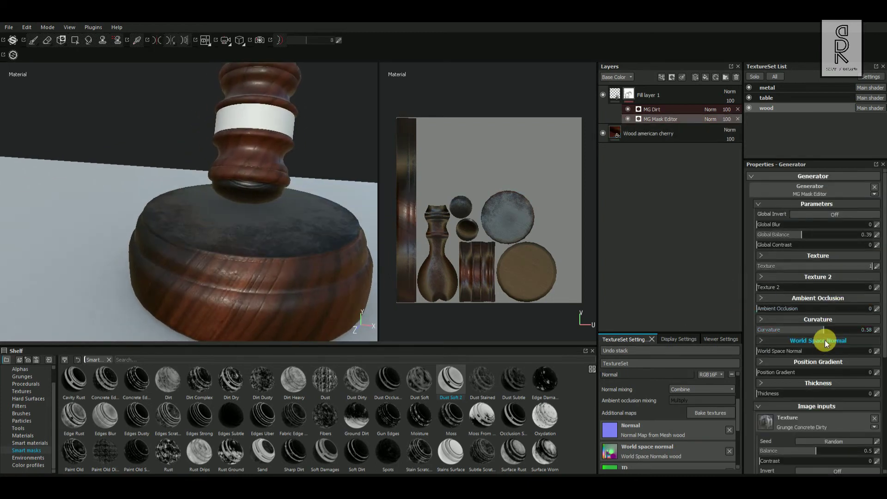
left_click(666, 109)
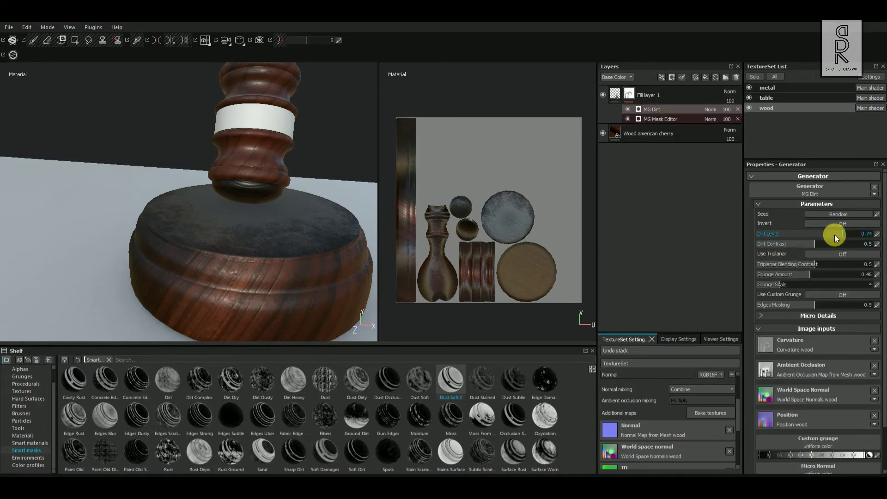
left_click_drag(808, 237, 847, 235)
mouse_move(236, 272)
left_mouse_down("alt")
mouse_move(265, 246)
mouse_move(544, 279)
left_mouse_up("alt")
mouse_move(814, 245)
left_mouse_down()
mouse_move(825, 245)
mouse_move(813, 246)
left_mouse_up()
left_click_drag(203, 257, 228, 248, "alt")
left_click_drag(813, 277, 812, 277)
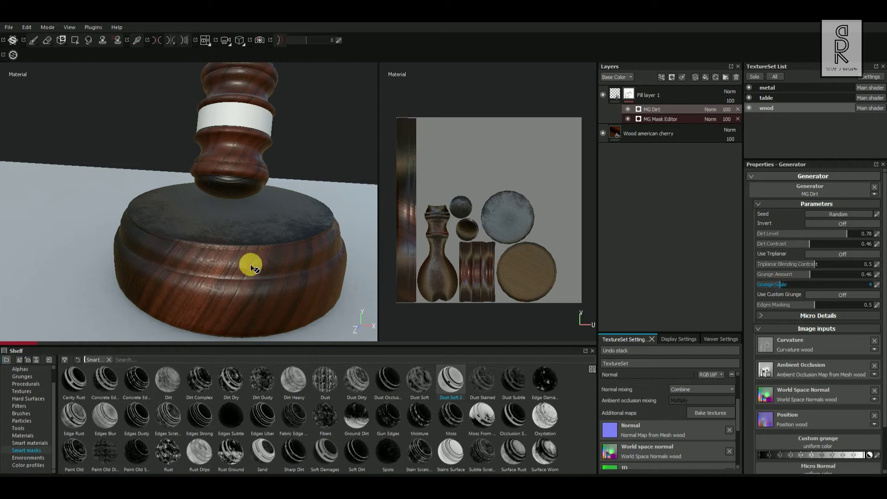
Step: Examine the dirt and wood grain on the mallet and block under different lighting directions and viewing angles
left_click_drag(252, 267, 252, 244, "alt")
right_click_drag(123, 276, 203, 278, "shift")
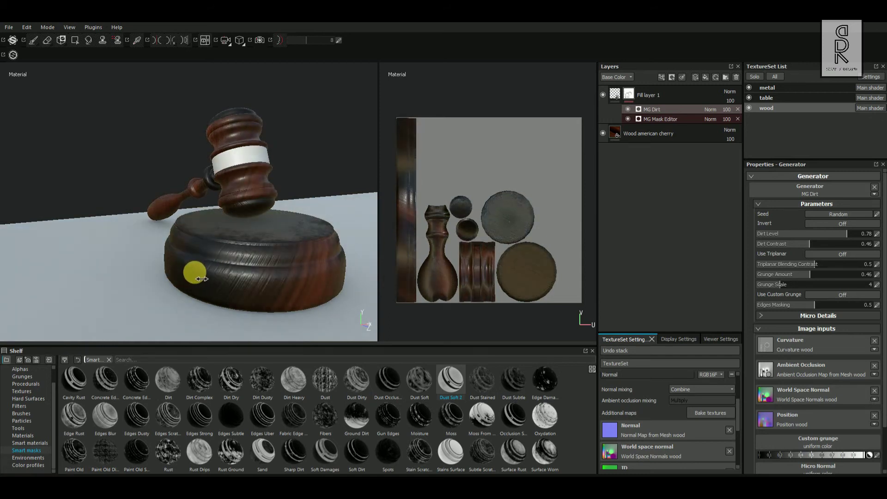
mouse_move(202, 279)
left_mouse_down("alt")
mouse_move(278, 297)
mouse_move(221, 299)
mouse_move(240, 290)
mouse_move(324, 285)
left_mouse_up("alt")
mouse_move(312, 201)
right_mouse_down("shift")
mouse_move(346, 200)
mouse_move(304, 206)
right_mouse_up("shift")
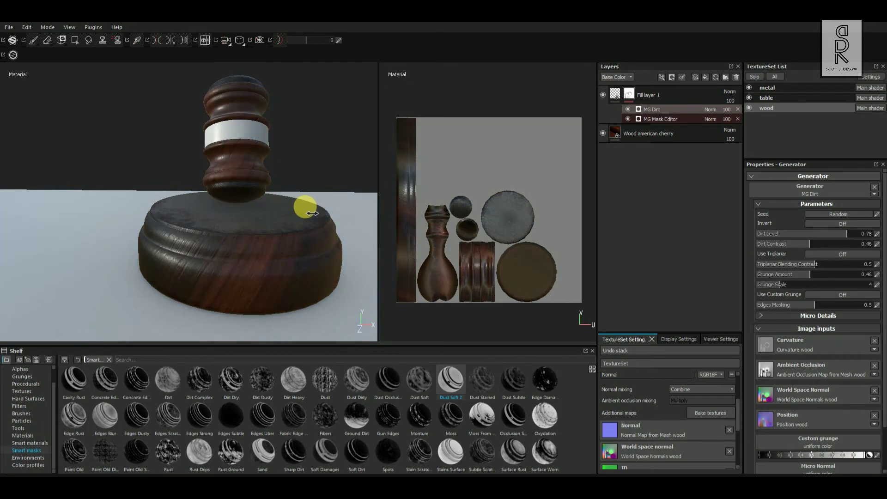
scroll(282, 231, "down", 1)
left_click_drag(282, 232, 298, 256, "alt")
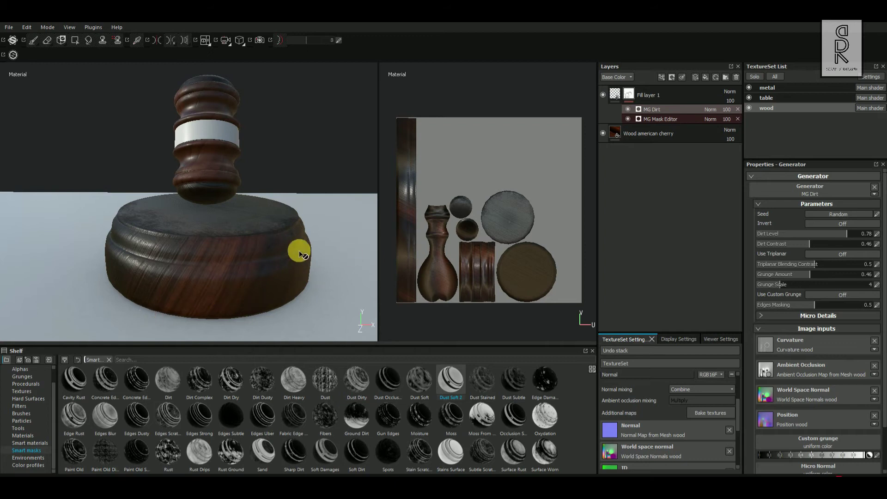
Step: Switch to the metal texture set and delete its default paint layer
left_click(631, 112)
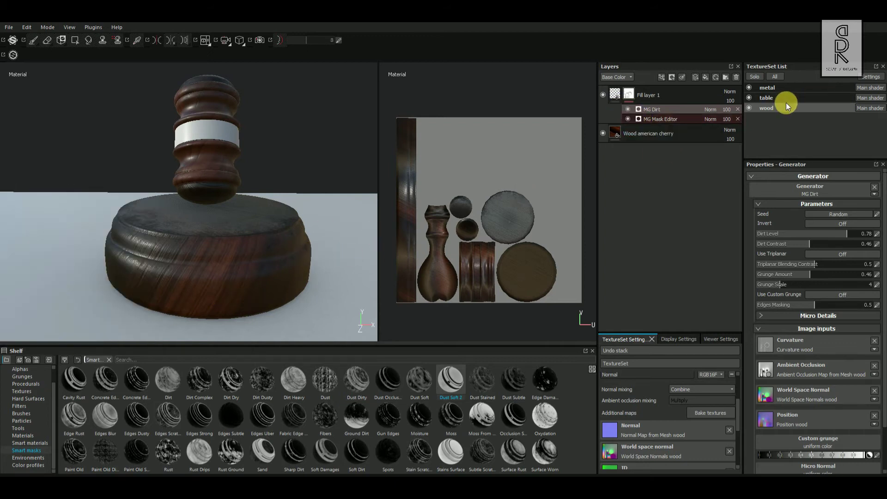
left_click(554, 197)
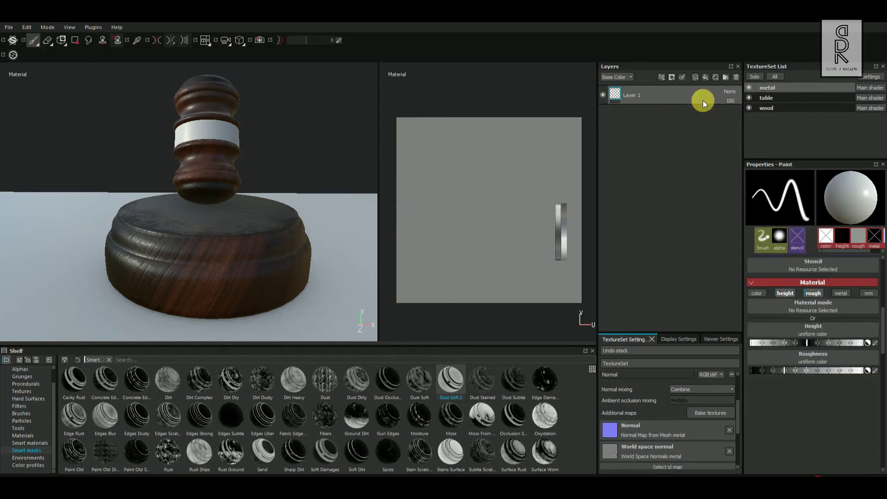
left_click(736, 78)
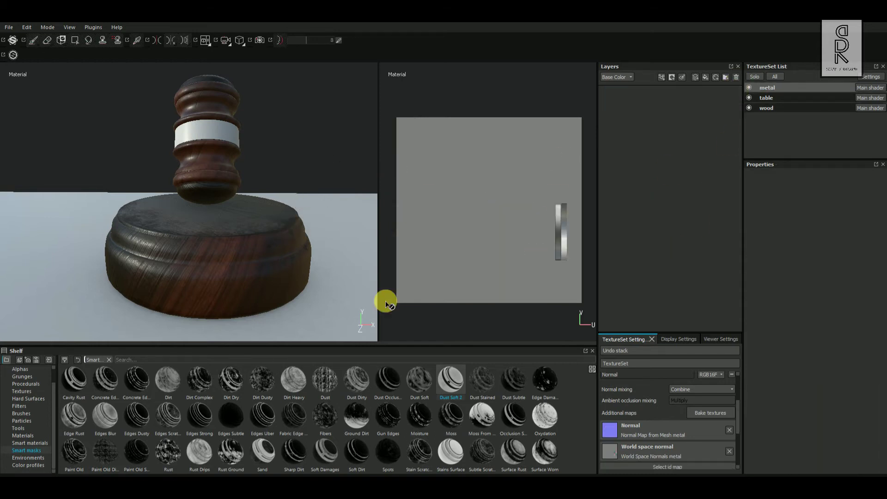
Step: Add the Brass Pure material as a layer in the metal texture set for the mallet's band
left_click(24, 435)
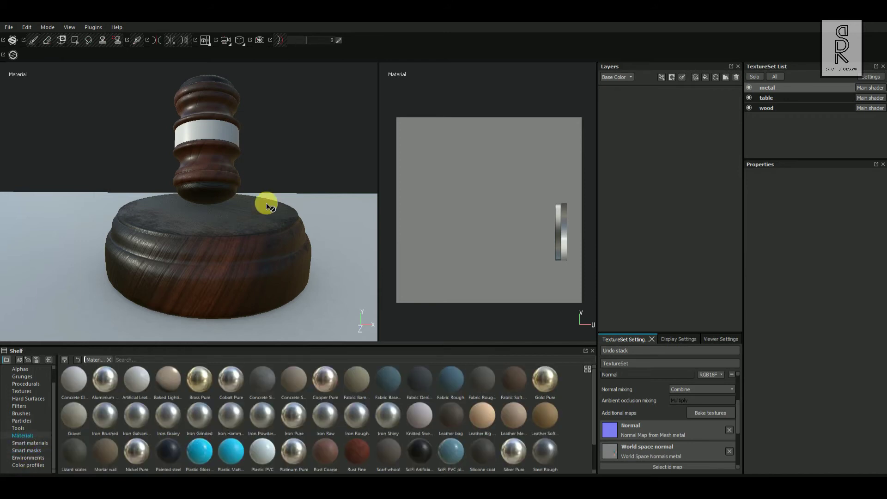
left_click_drag(258, 166, 214, 324, "alt")
left_click_drag(199, 380, 649, 160)
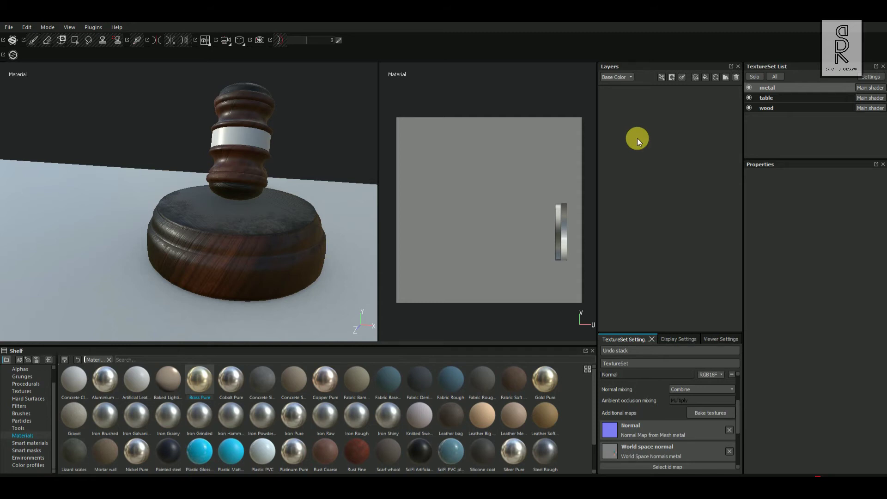
left_click_drag(273, 217, 353, 239, "alt")
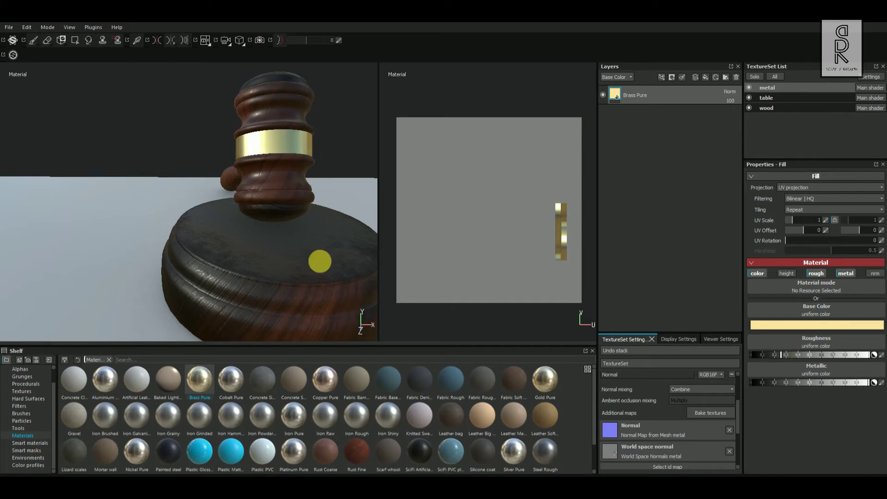
left_click_drag(319, 259, 224, 248, "alt")
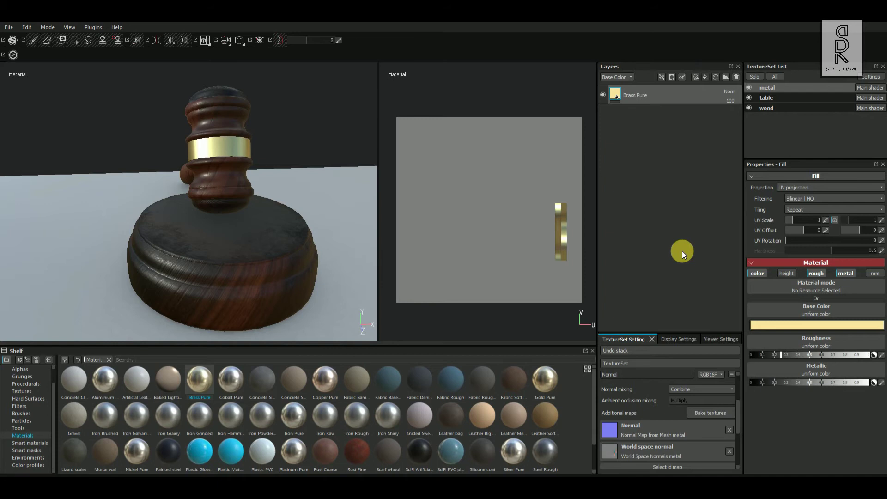
Step: Add a fill layer above Brass Pure and keep only its height and roughness channels enabled
left_click(706, 77)
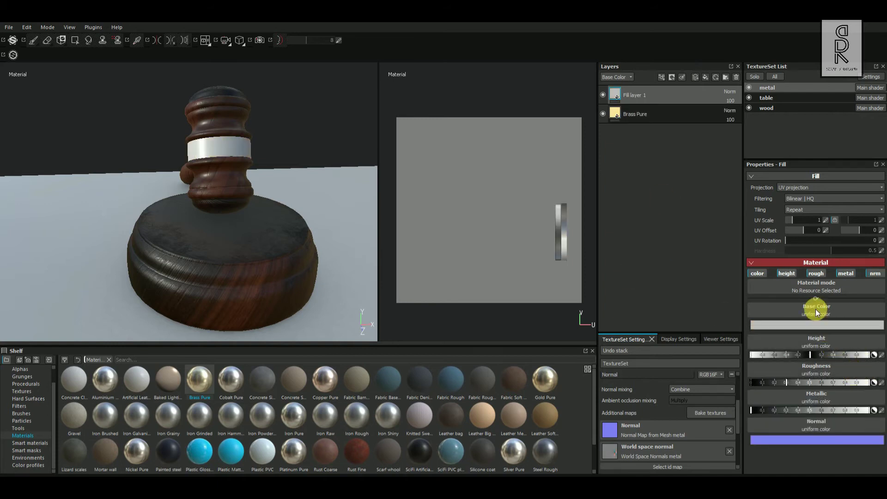
left_click(756, 273)
left_click(787, 273)
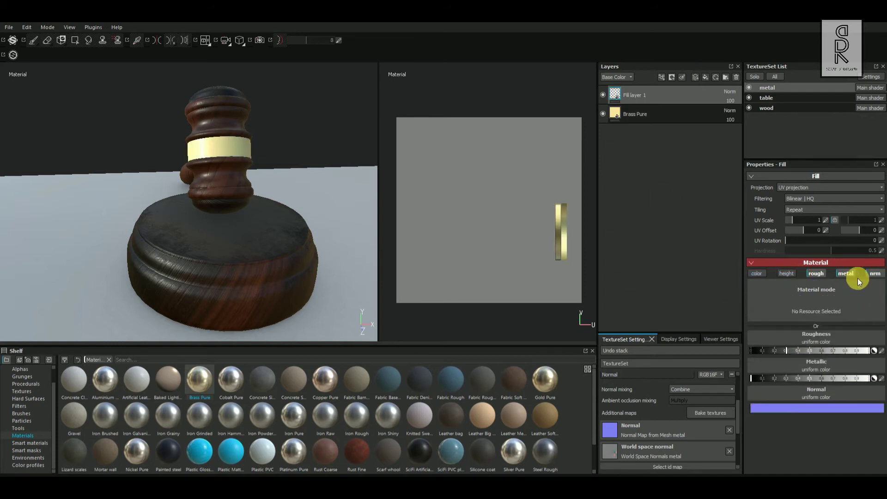
left_click(852, 275)
left_click(786, 273)
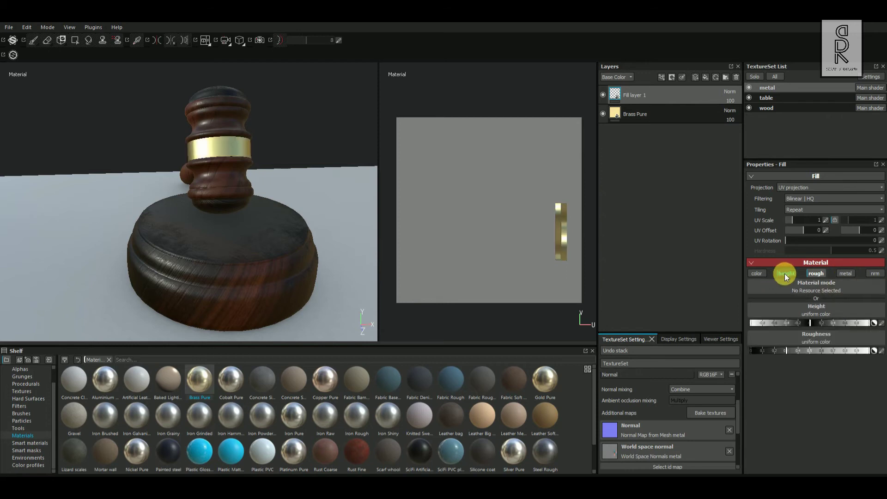
Step: Give the metal fill layer a black mask and apply the Dust Soft smart mask to it
right_click(654, 97)
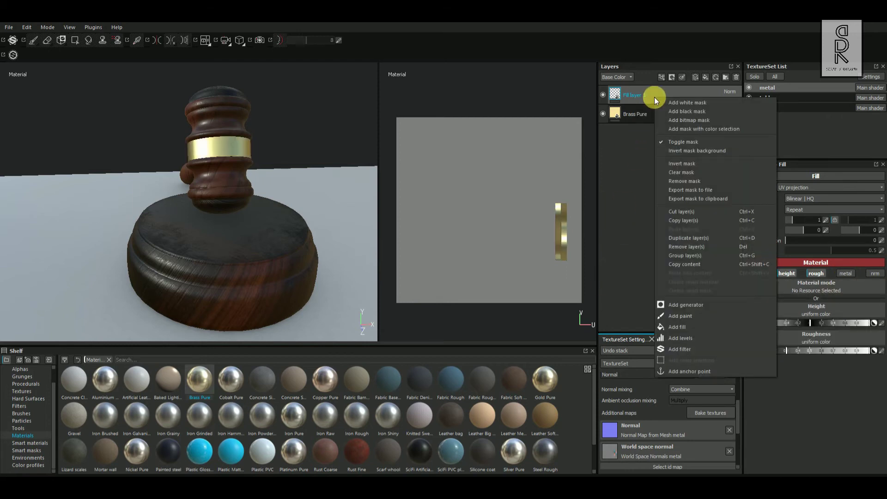
left_click(695, 112)
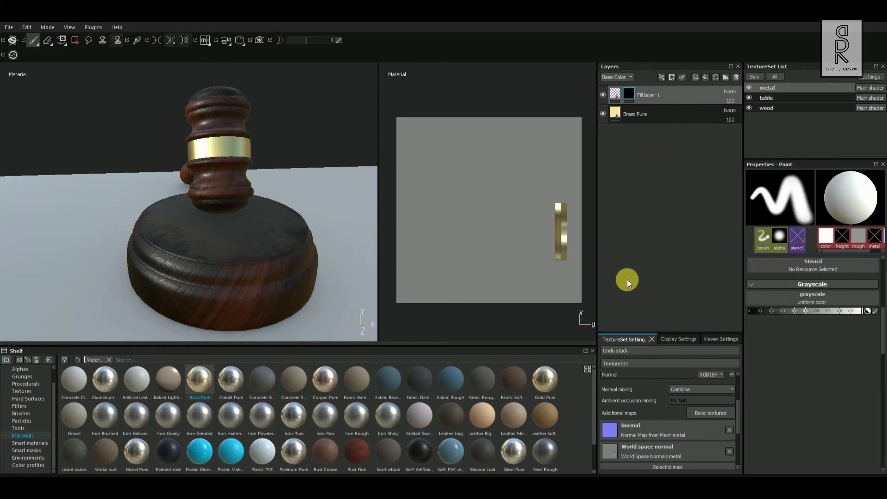
left_click(26, 451)
mouse_move(420, 387)
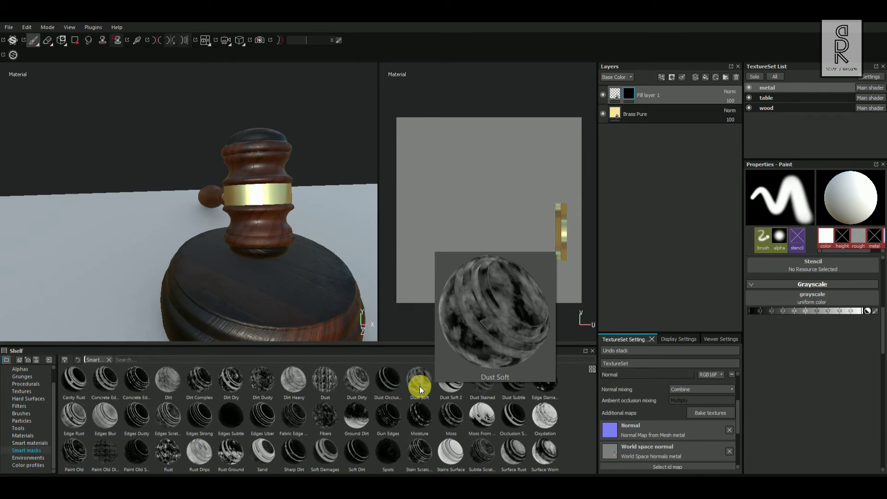
left_click_drag(419, 386, 663, 95)
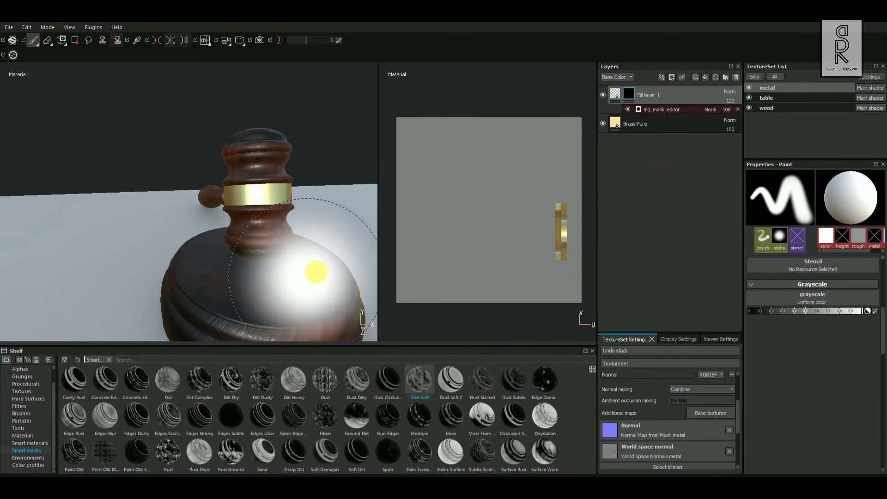
Step: Add an MG Dirt generator to the metal fill layer's mask and set its Dirt Level to 0.8
right_click(672, 99)
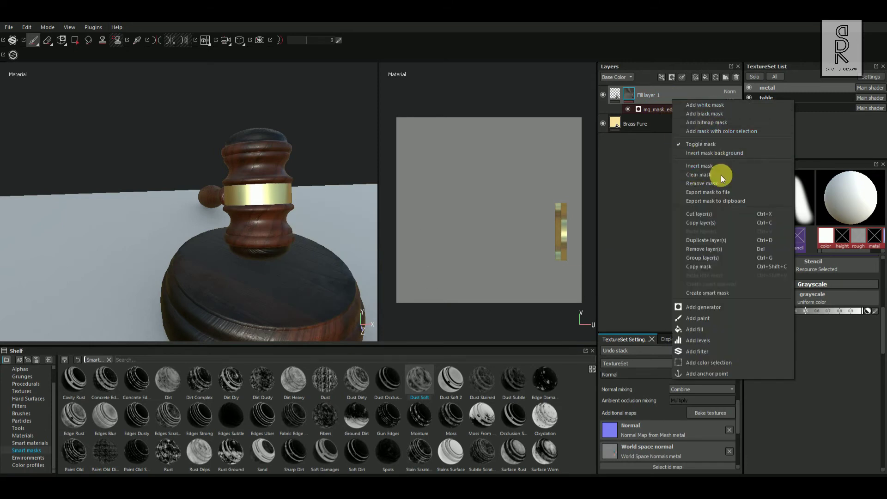
left_click(715, 308)
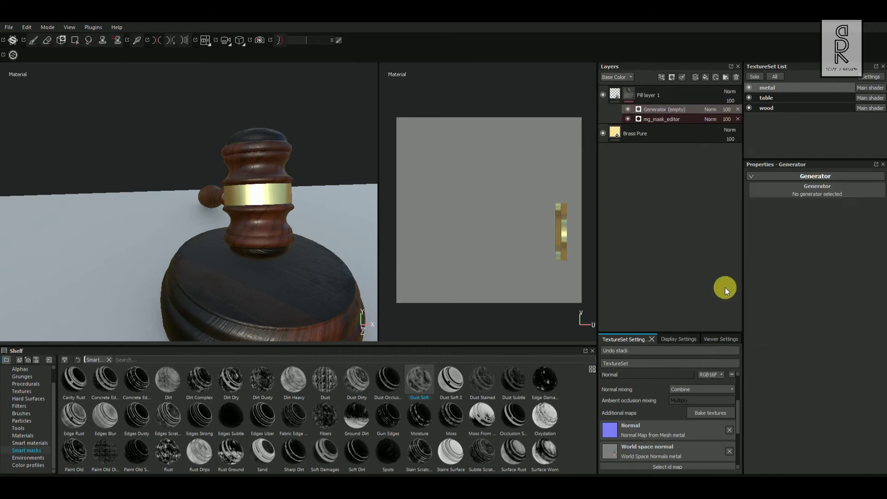
left_click(795, 203)
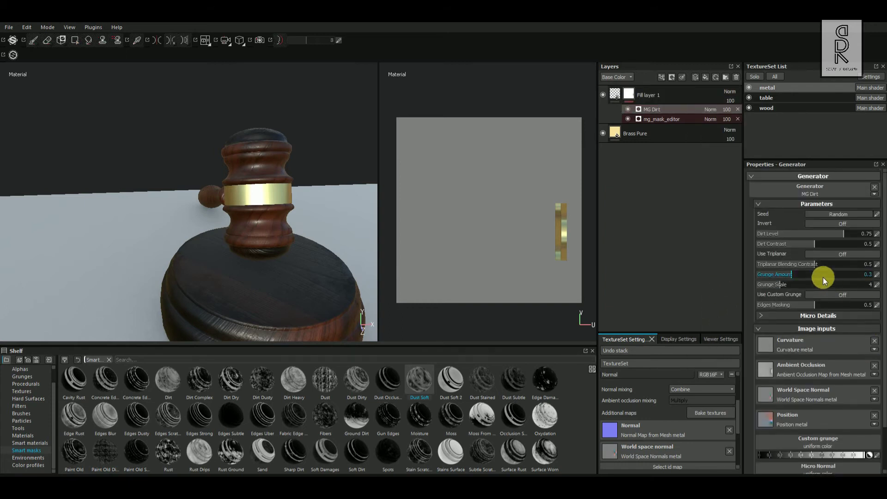
mouse_move(832, 237)
left_mouse_down()
mouse_move(877, 232)
mouse_move(848, 234)
left_mouse_up()
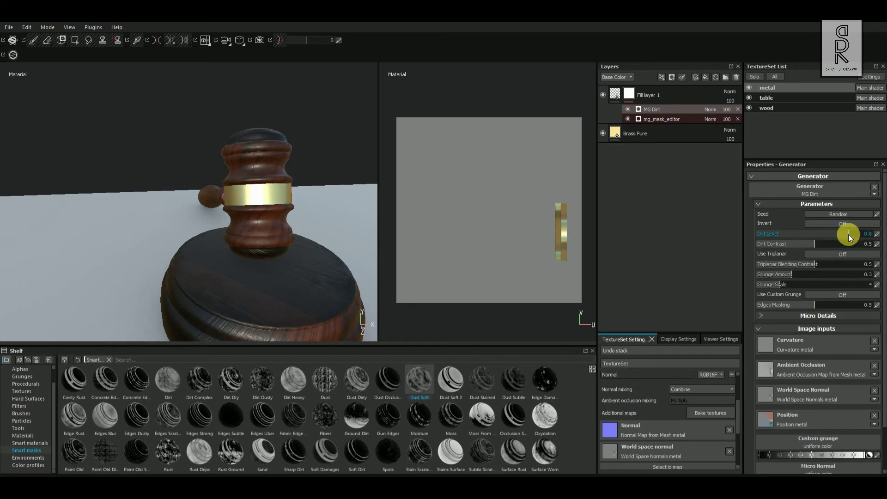
Step: Set the Curvature to 0.47 in the MG Mask Editor generator on the metal fill layer's mask
left_click_drag(261, 268, 338, 231, "alt")
left_click(660, 120)
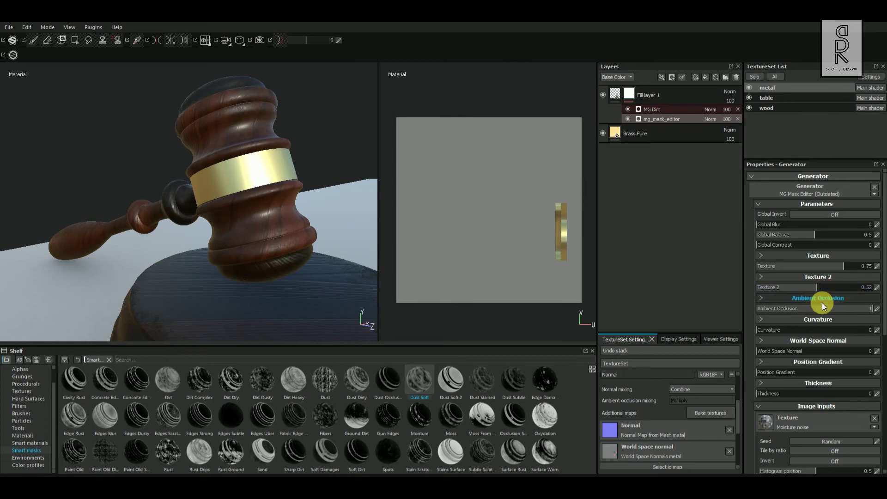
left_click(811, 331)
scroll(296, 217, "down", 5)
left_click_drag(305, 219, 296, 203, "alt")
Step: Set the metal fill layer's base color blending mode to Overlay
left_click(730, 93)
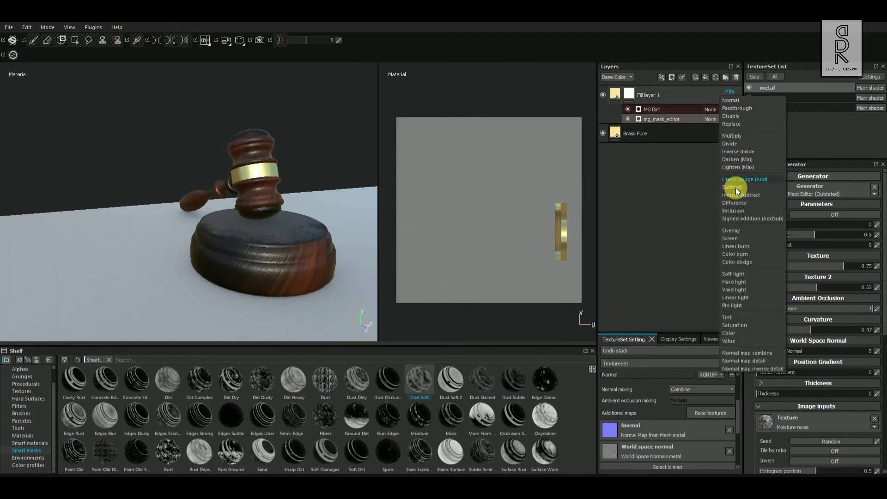
left_click(736, 233)
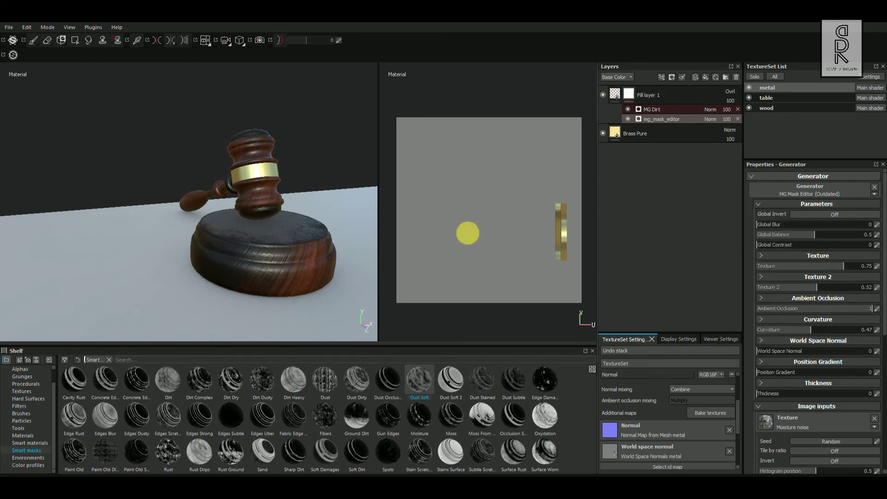
left_click_drag(233, 195, 415, 208, "alt")
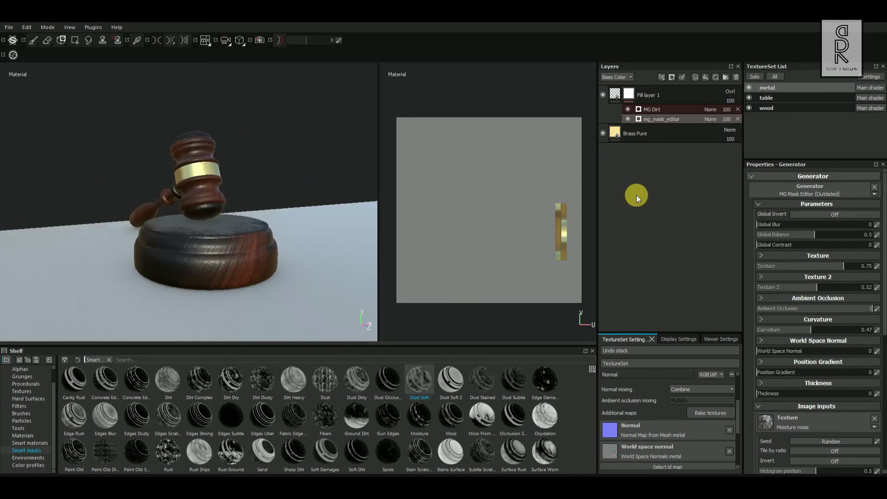
Step: In the table texture set, add the Wood american cherry material as a layer and delete the empty Layer 1
left_click(797, 109)
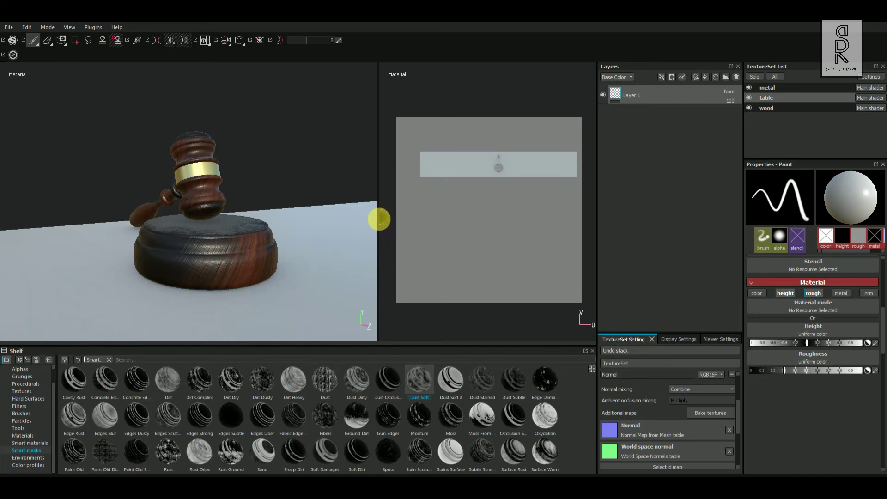
left_click_drag(379, 219, 510, 224)
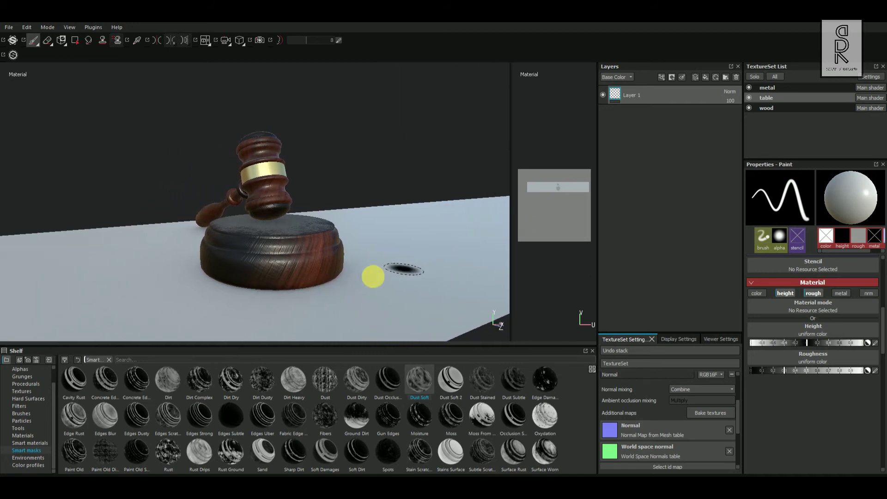
left_click_drag(373, 276, 349, 284, "alt")
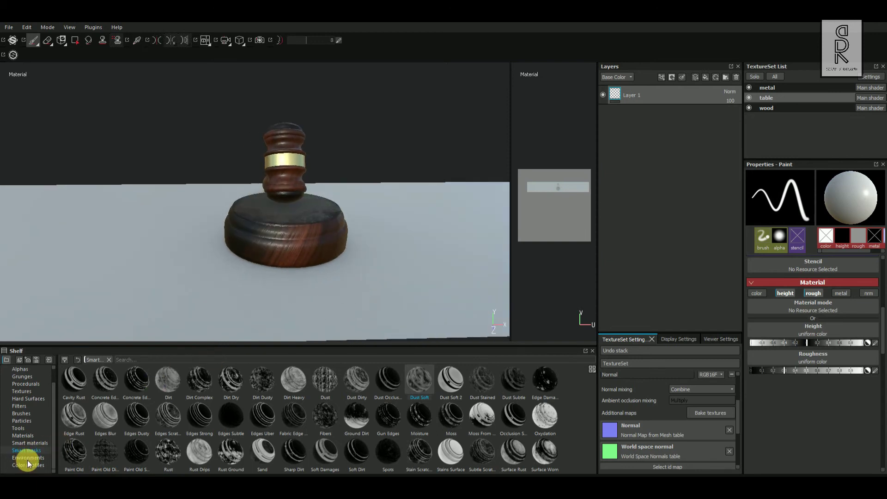
left_click(22, 435)
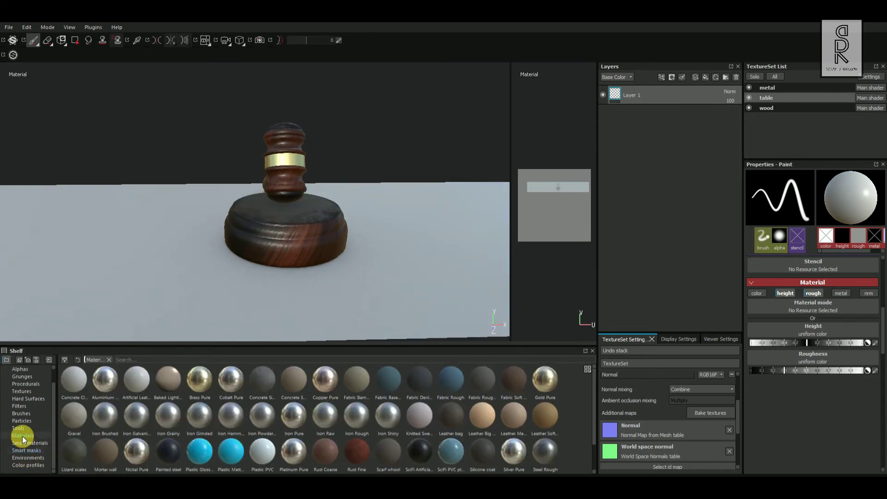
scroll(576, 412, "down", 1)
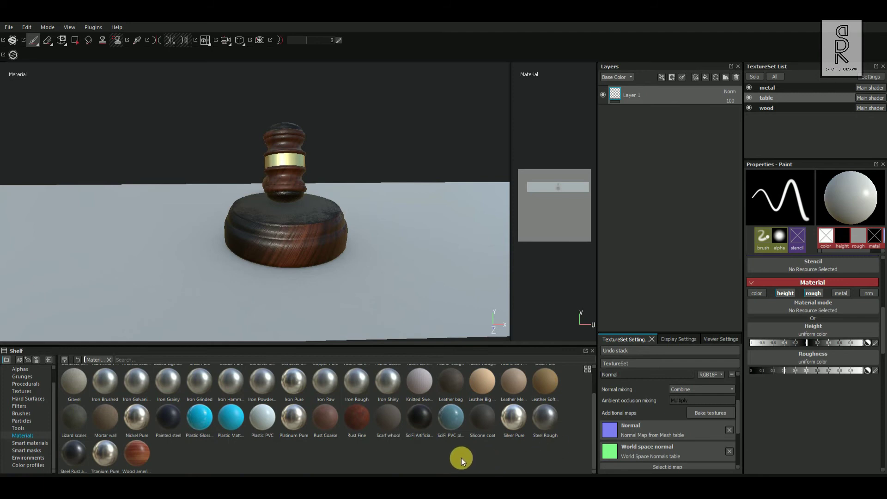
left_click_drag(131, 462, 688, 100)
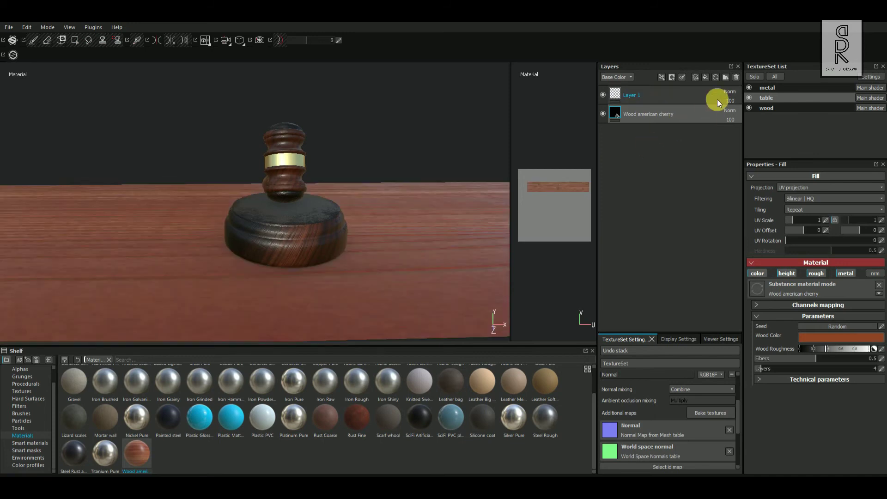
left_click(736, 77)
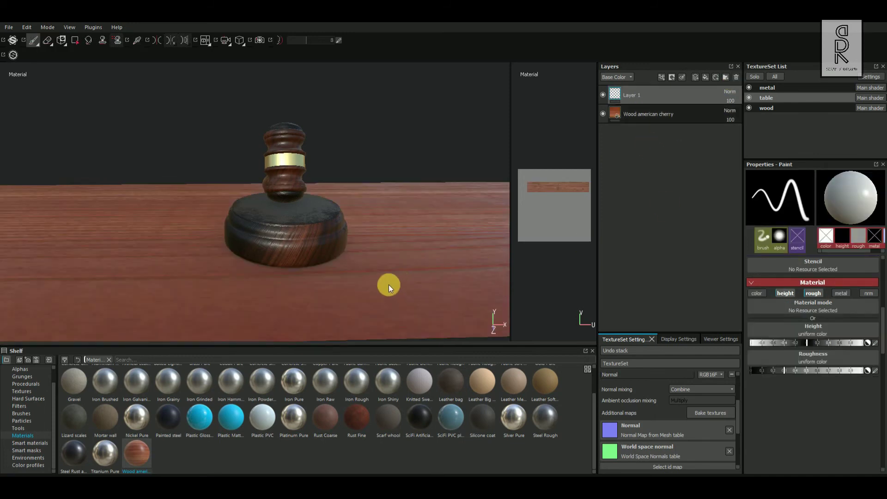
Step: Raise the table wood's roughness, change its wood color to dark brown, and set the UV scale to 4.94
left_click_drag(390, 274, 341, 269, "alt")
scroll(341, 269, "up", 3)
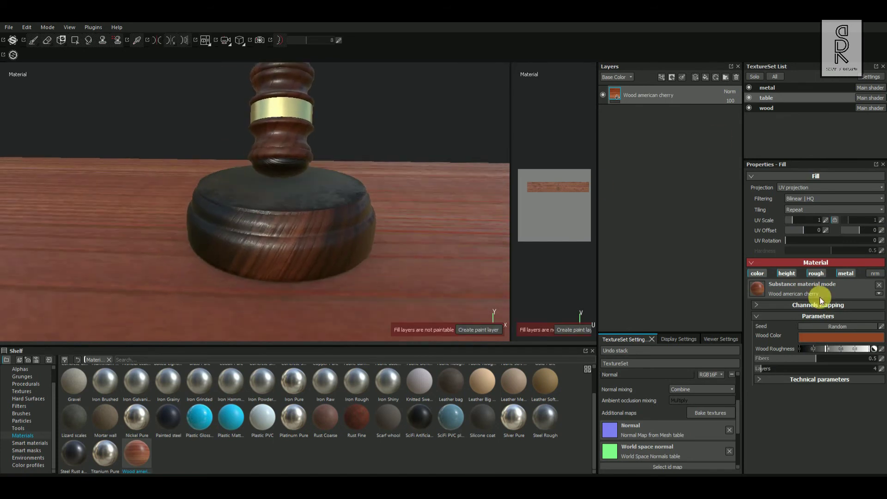
left_click_drag(829, 349, 802, 373)
left_click(841, 337)
left_click_drag(800, 240, 797, 219)
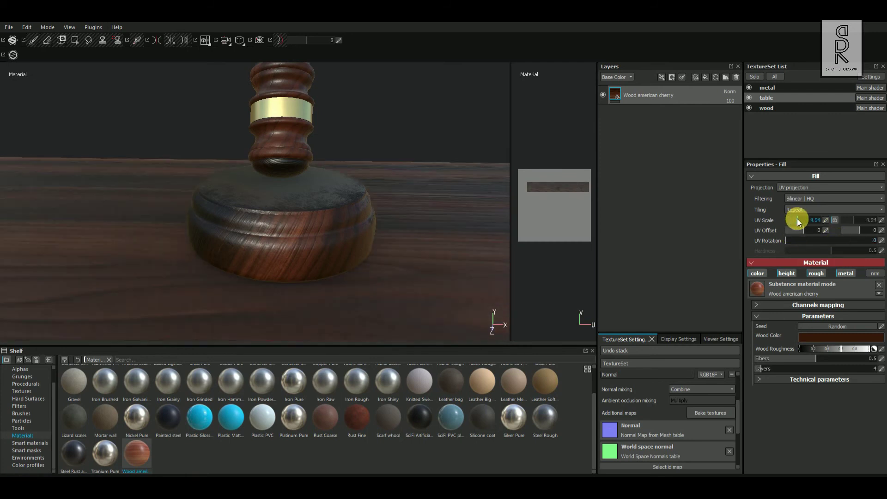
Step: Set the table wood's Height Range to 0.12 and Height Position to 0.23 in its technical parameters
left_click(784, 381)
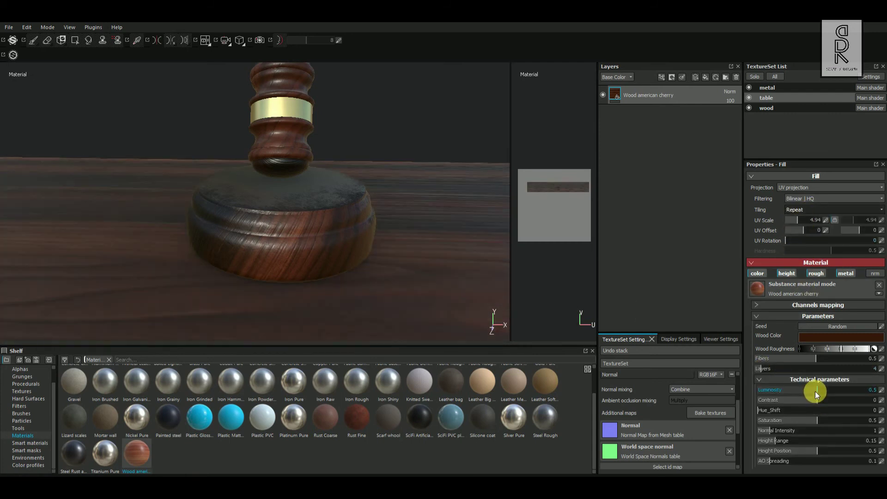
left_click(797, 452)
left_click(762, 317)
left_click(758, 306)
left_click(758, 305)
left_click(762, 317)
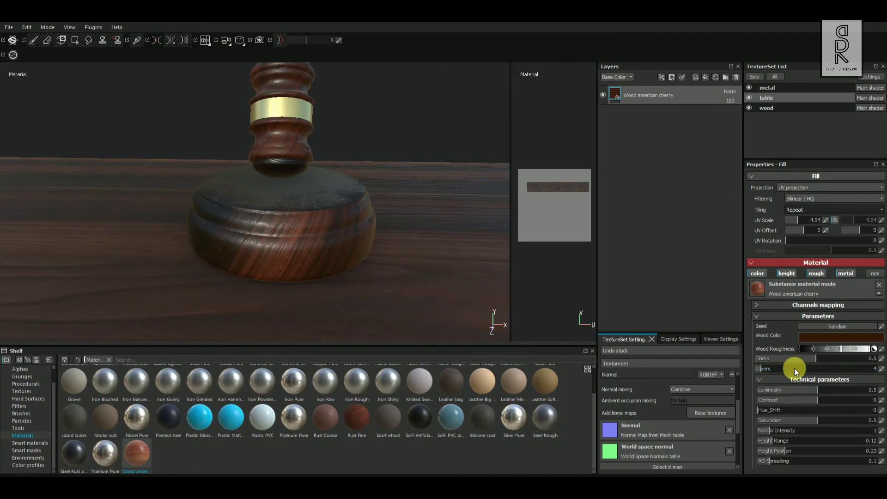
left_click(797, 379)
left_click(809, 306)
left_click(813, 305)
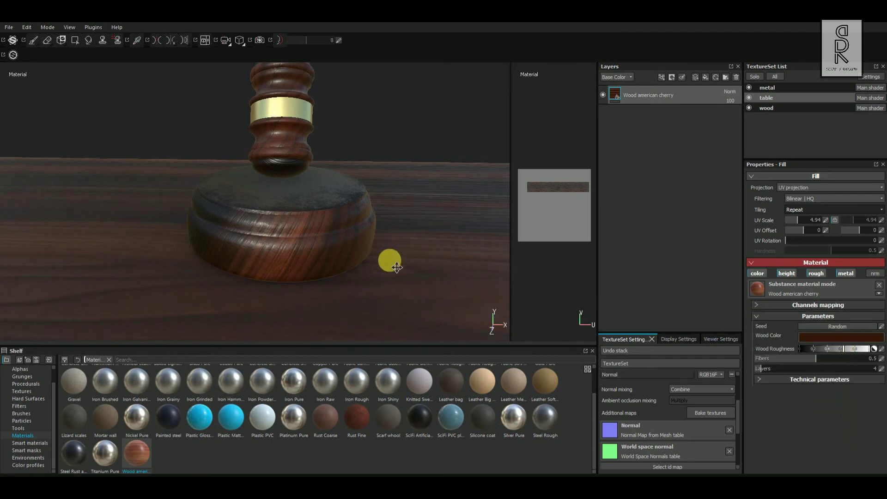
Step: Add a fill layer above the table wood with only height and roughness enabled, and raise its roughness
left_click_drag(391, 261, 433, 257, "alt")
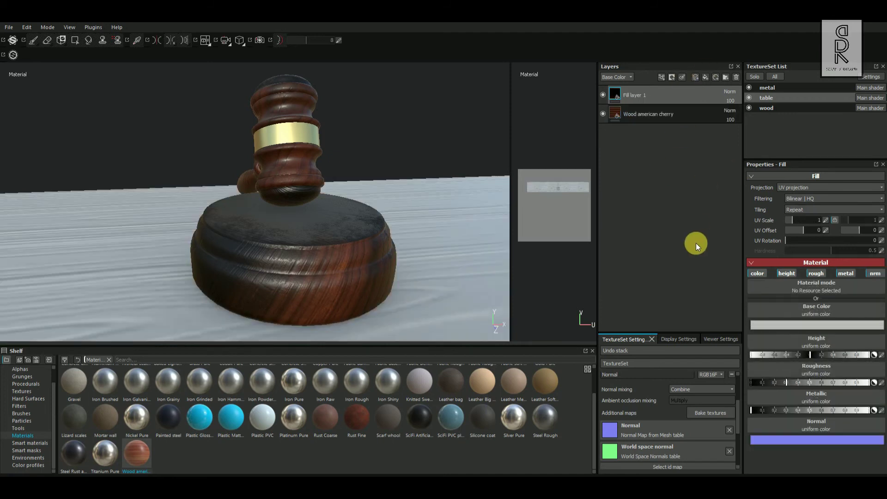
left_click(766, 275)
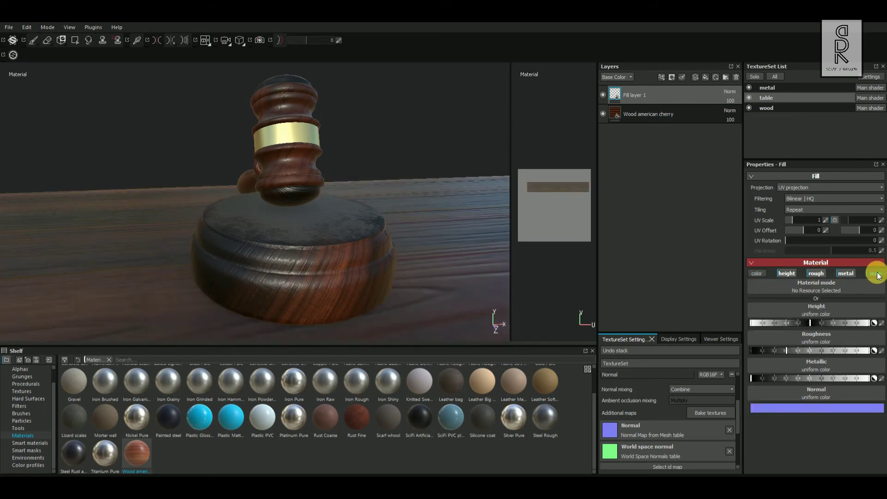
left_click(877, 275)
left_click(853, 272)
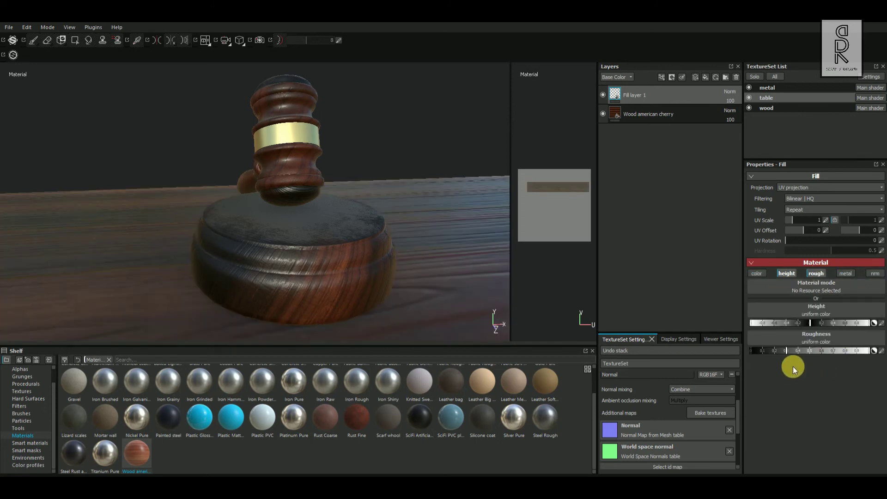
left_click_drag(797, 352, 834, 354)
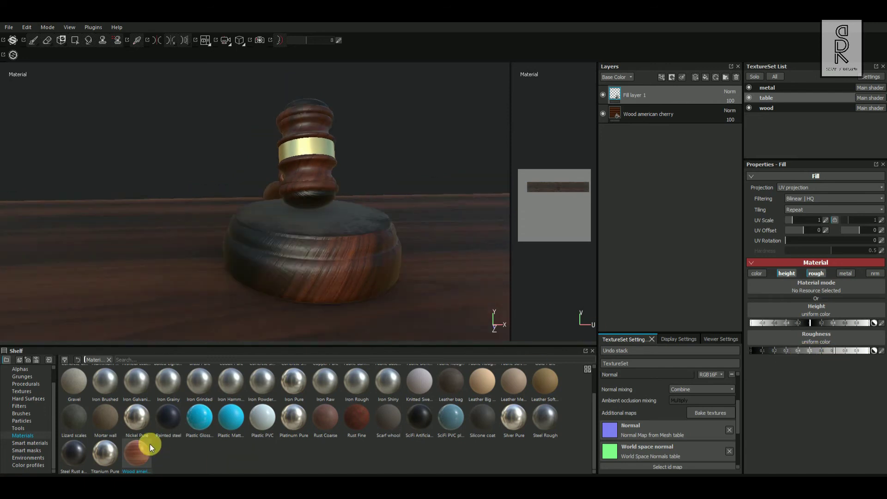
Step: Apply the Dust Soft 2 smart mask to the table fill layer and add an MG Dirt generator with Dirt Level 0.82
left_click(28, 450)
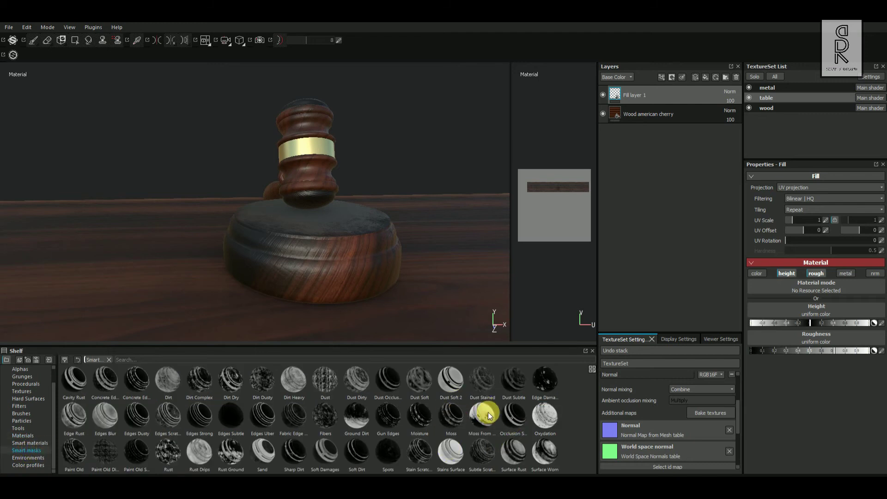
left_click_drag(452, 381, 672, 94)
right_click(668, 96)
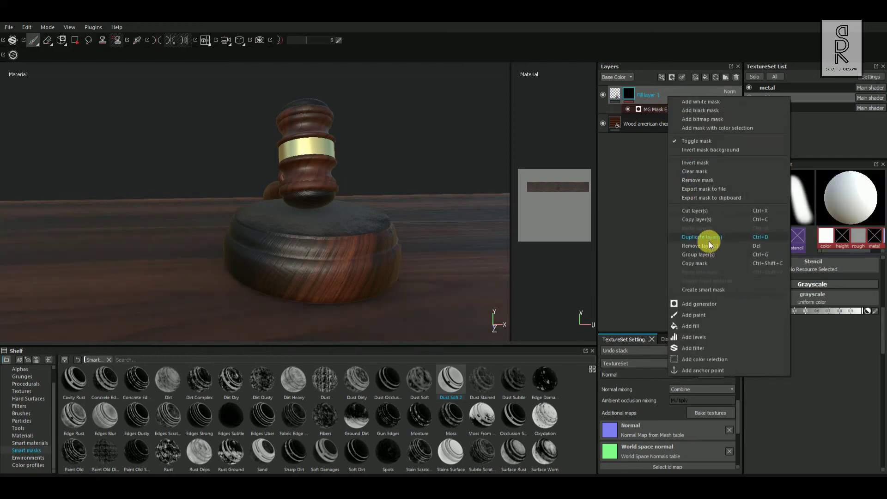
left_click(702, 304)
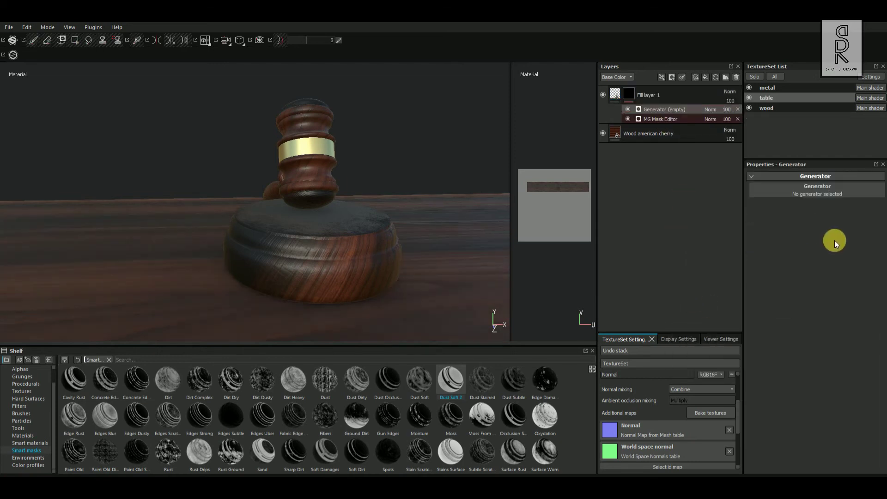
left_click(827, 193)
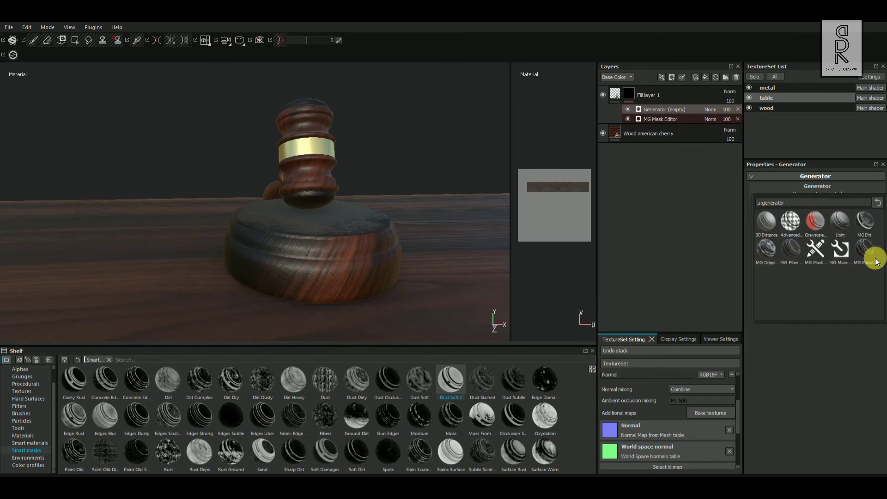
left_click(865, 221)
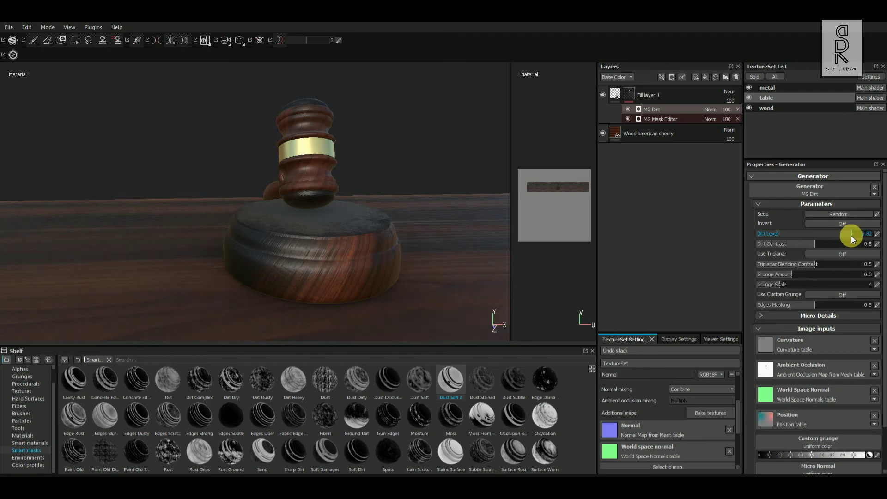
left_click_drag(424, 260, 376, 210, "alt")
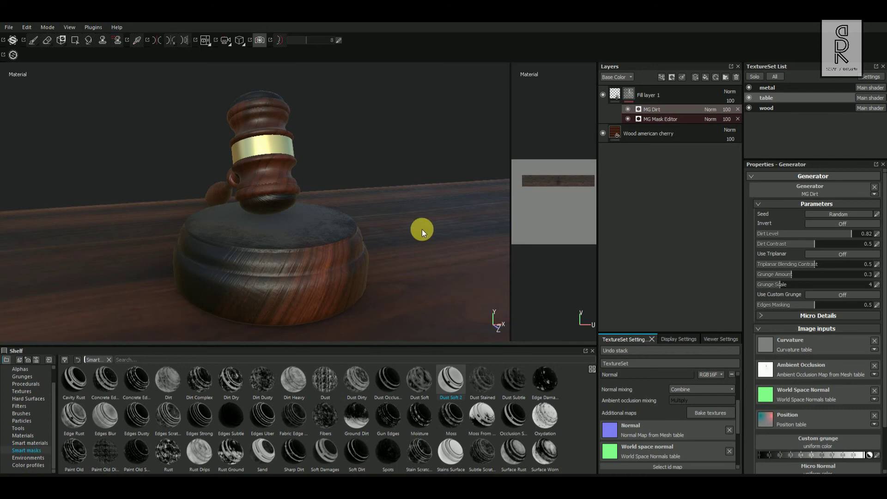
Step: Render the mallet scene in Iray and turn off the environment dome's ground
key("F10")
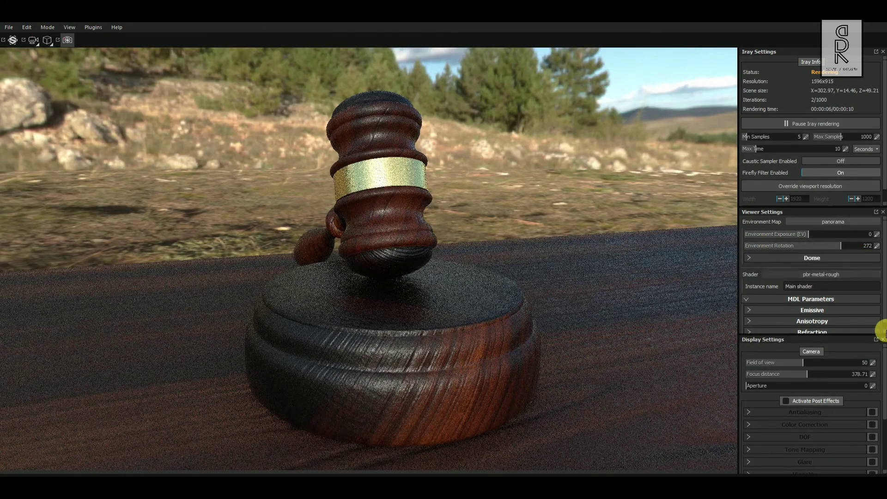
left_click(747, 257)
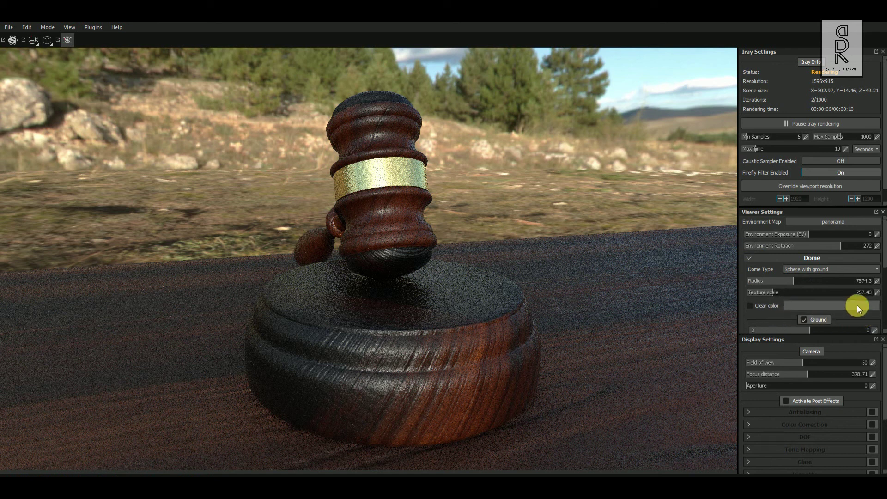
scroll(882, 294, "down", 2)
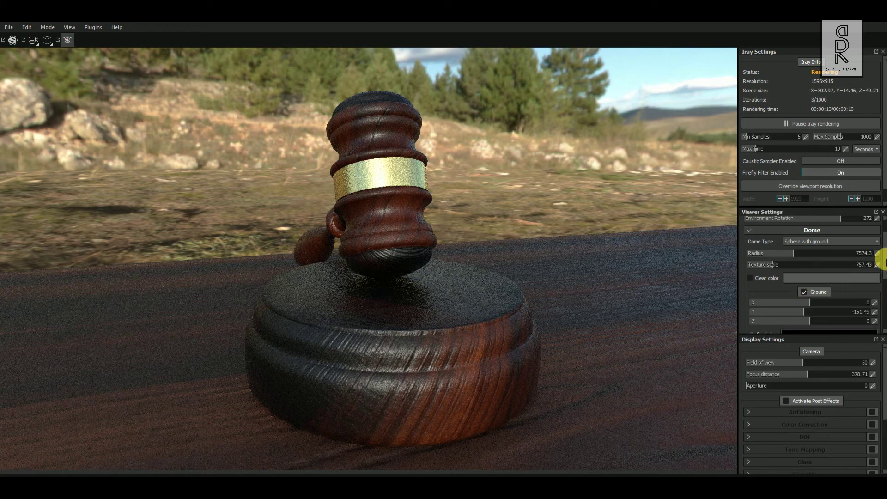
left_click(817, 292)
scroll(817, 259, "up", 2)
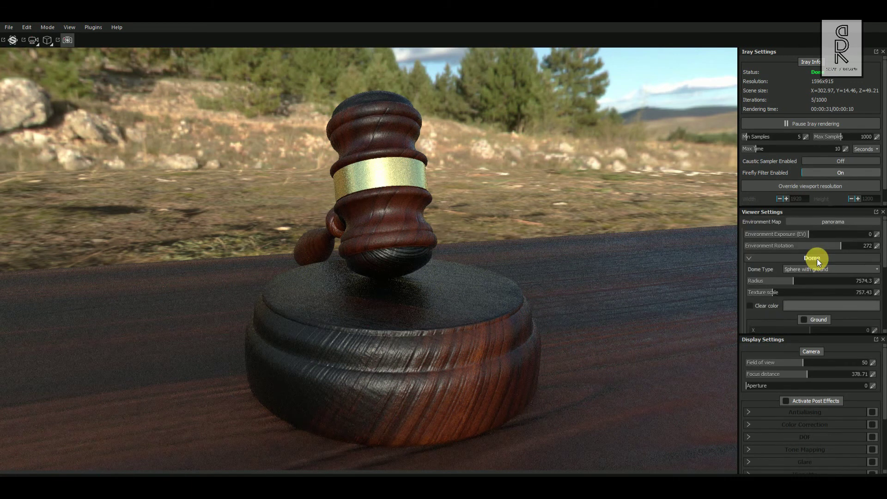
Step: Set the environment exposure to 1 and enable the dome's clear color
left_click(836, 222)
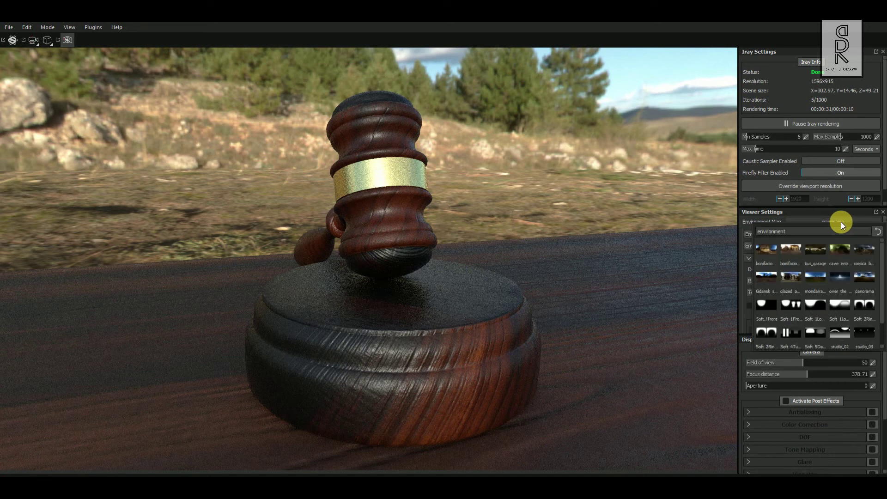
left_click(827, 213)
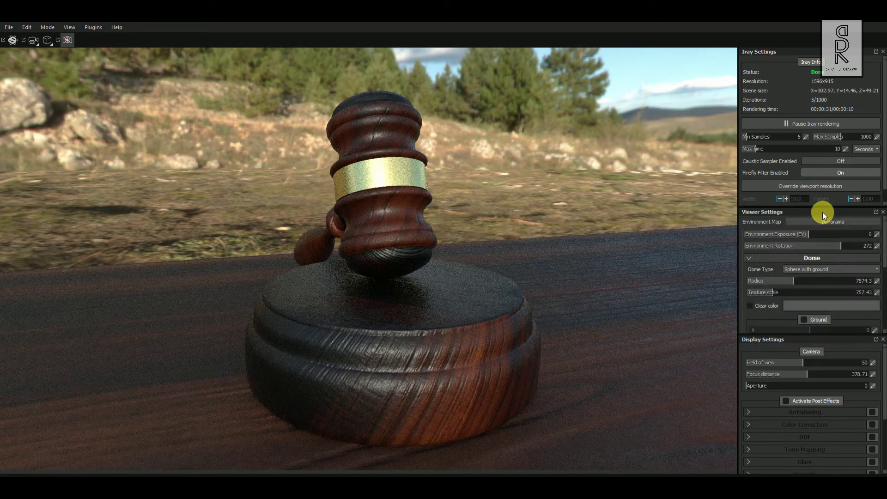
left_click_drag(738, 239, 736, 239)
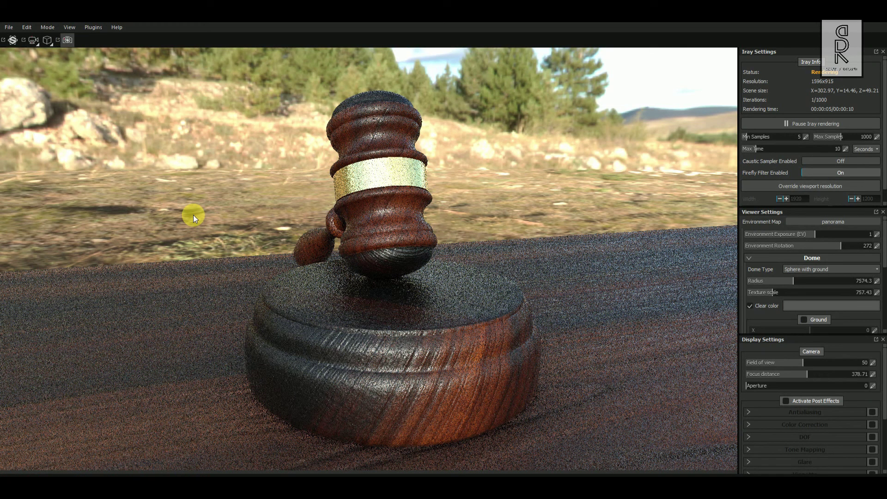
Step: Return to the painting view, rotate the environment lighting to 355, and render the mallet in Iray again
key("F9")
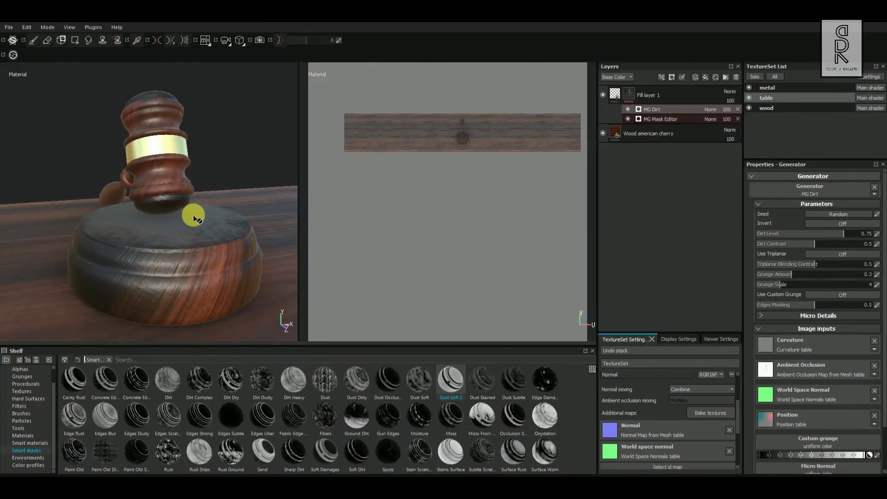
left_click_drag(301, 168, 448, 185)
left_click_drag(509, 189, 517, 184)
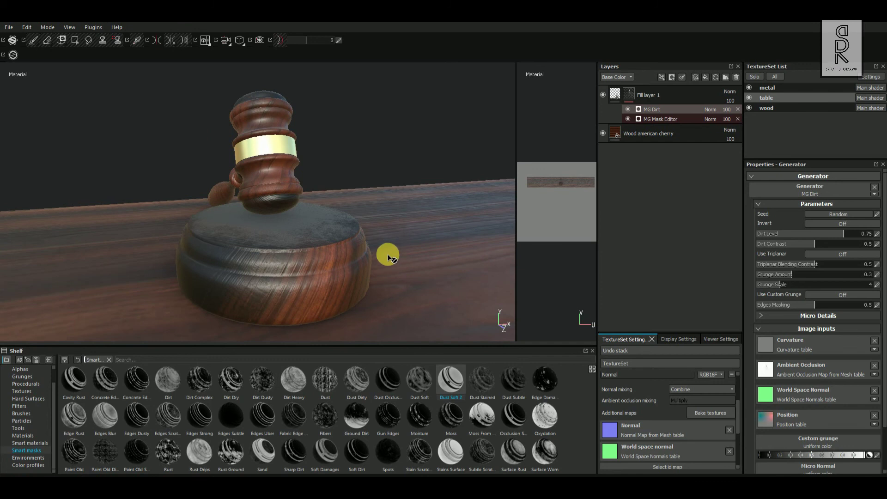
right_click_drag(376, 159, 400, 170, "shift")
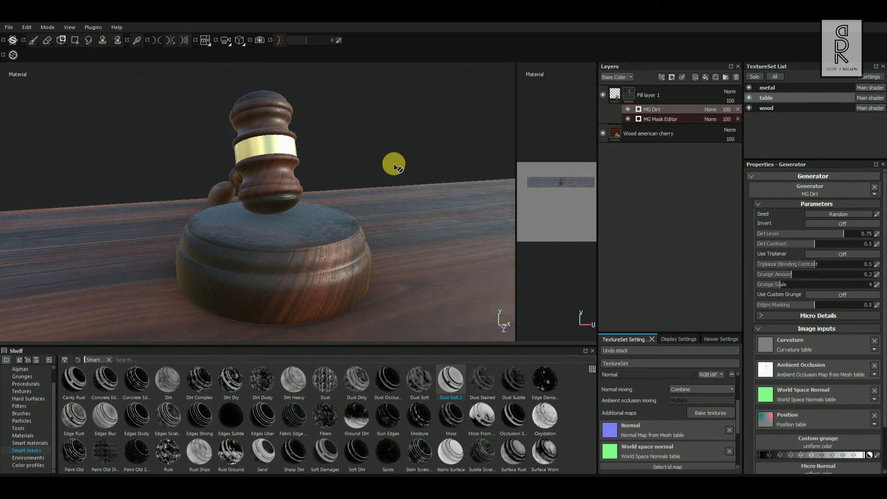
left_click_drag(436, 224, 245, 104, "alt")
left_click(259, 40)
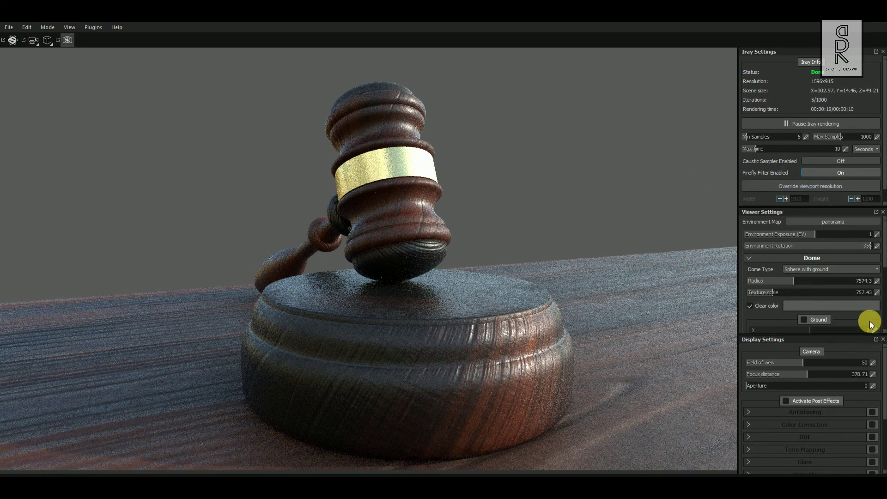
scroll(870, 323, "down", 2)
scroll(870, 298, "up", 2)
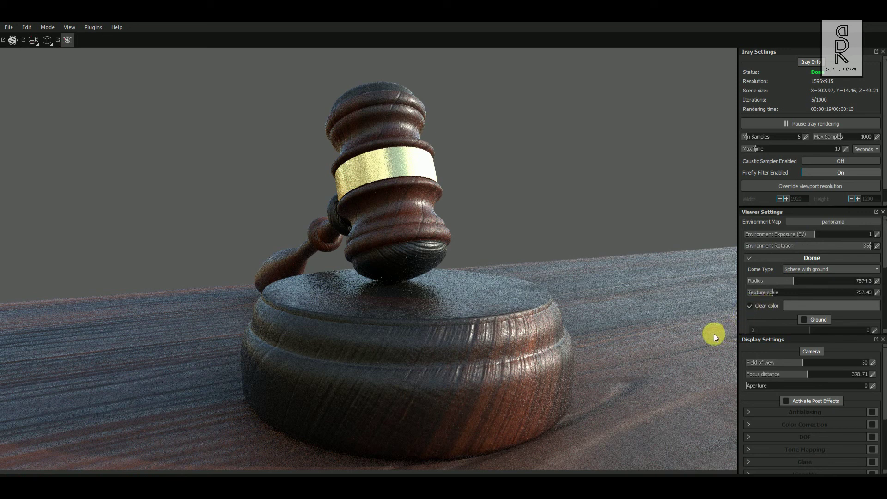
scroll(872, 302, "down", 1)
scroll(872, 325, "up", 1)
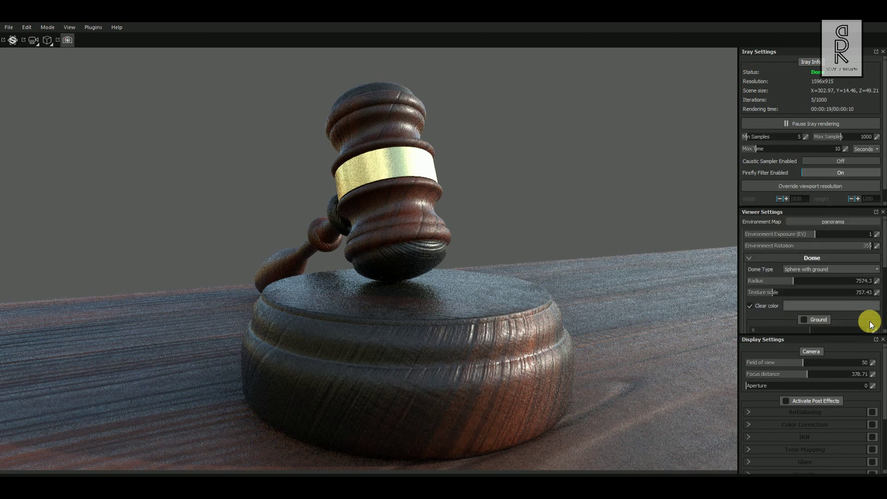